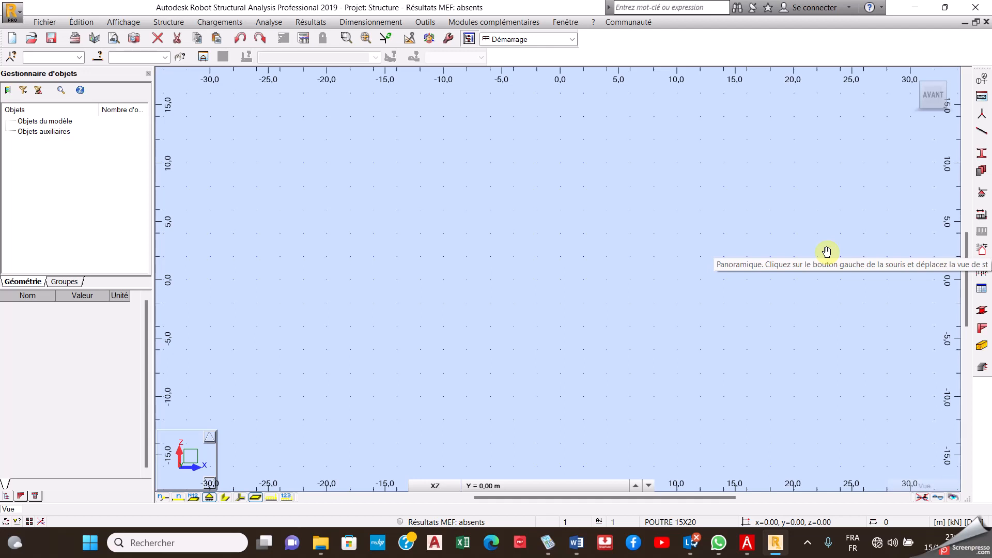
pyautogui.click(423, 23)
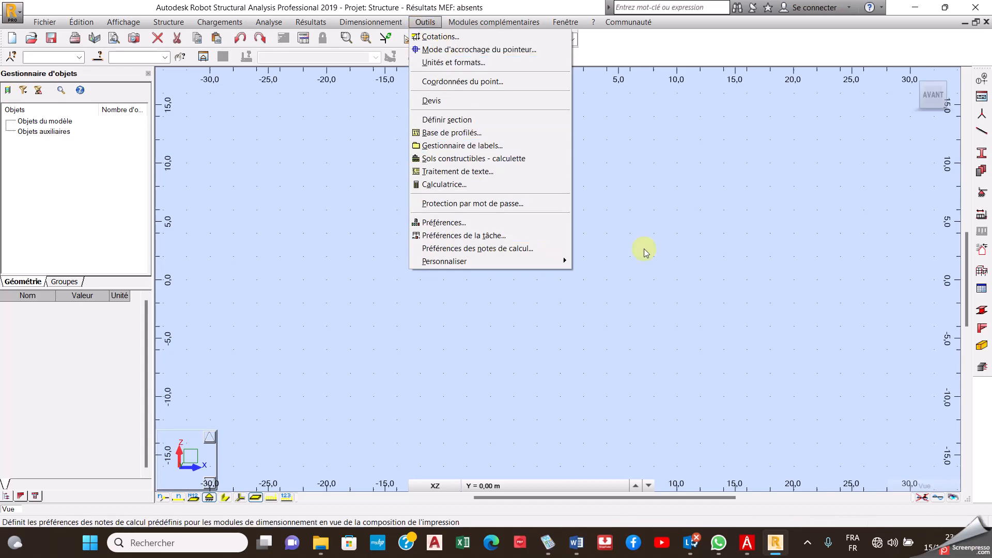
pyautogui.click(732, 244)
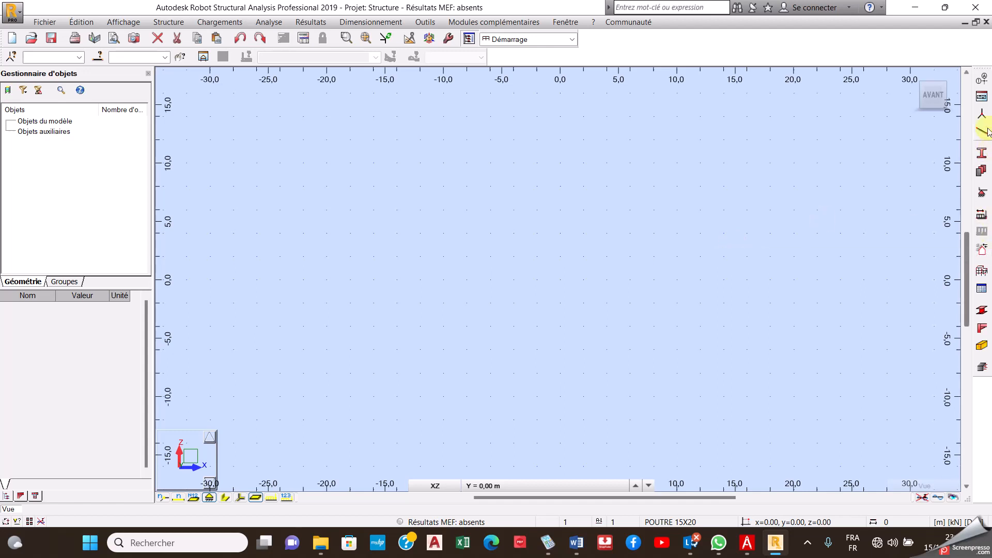
# Step: Add Cartesian construction lines along X at 0, 7.5 and 12 m, following the Exercice II.4 frame sketch in the PDF
pyautogui.click(981, 83)
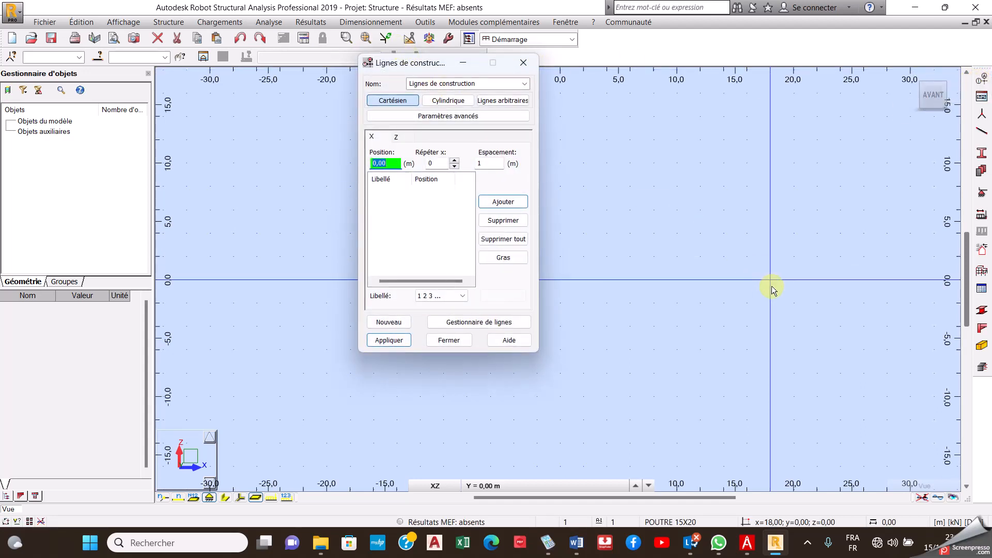
pyautogui.click(747, 543)
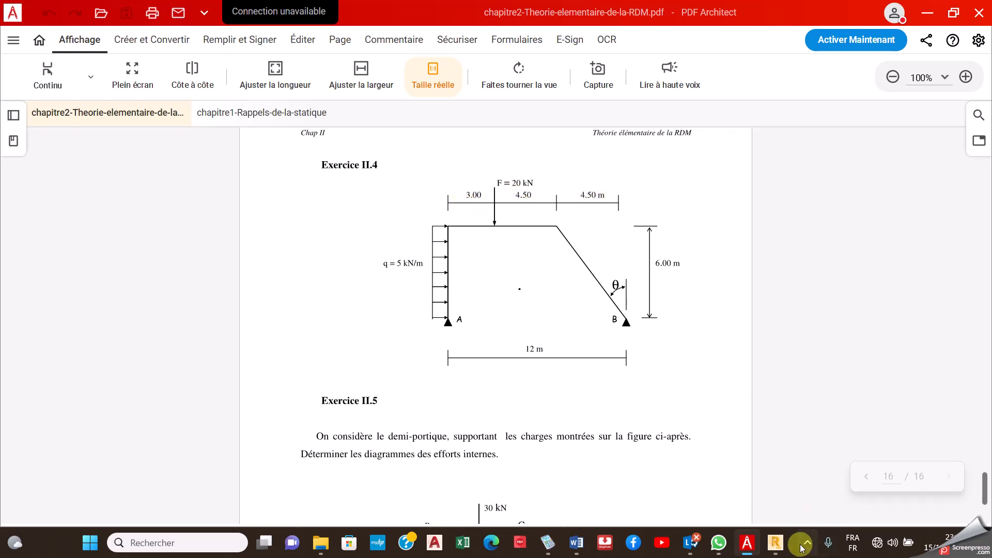
pyautogui.click(776, 543)
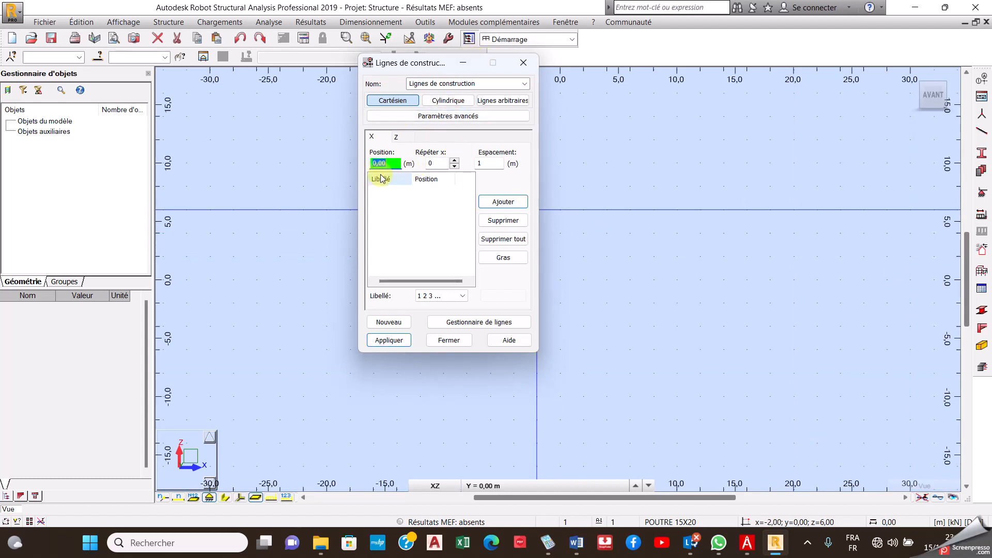
pyautogui.click(457, 161)
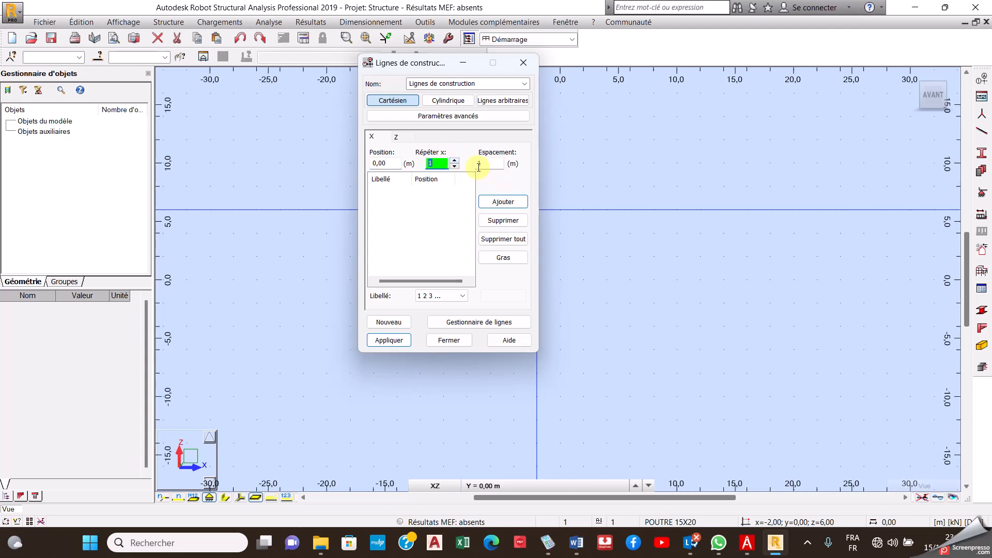
pyautogui.click(479, 164)
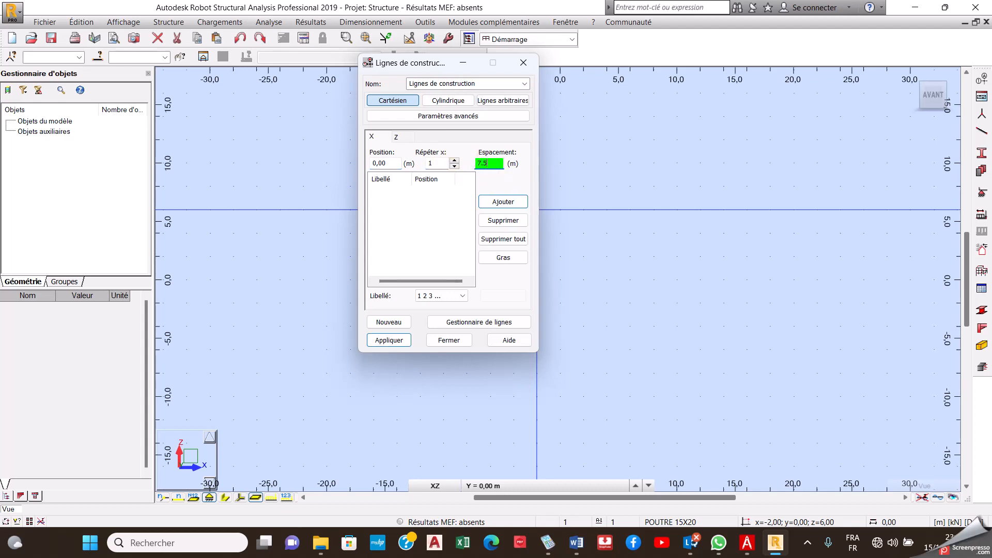
pyautogui.press('Return')
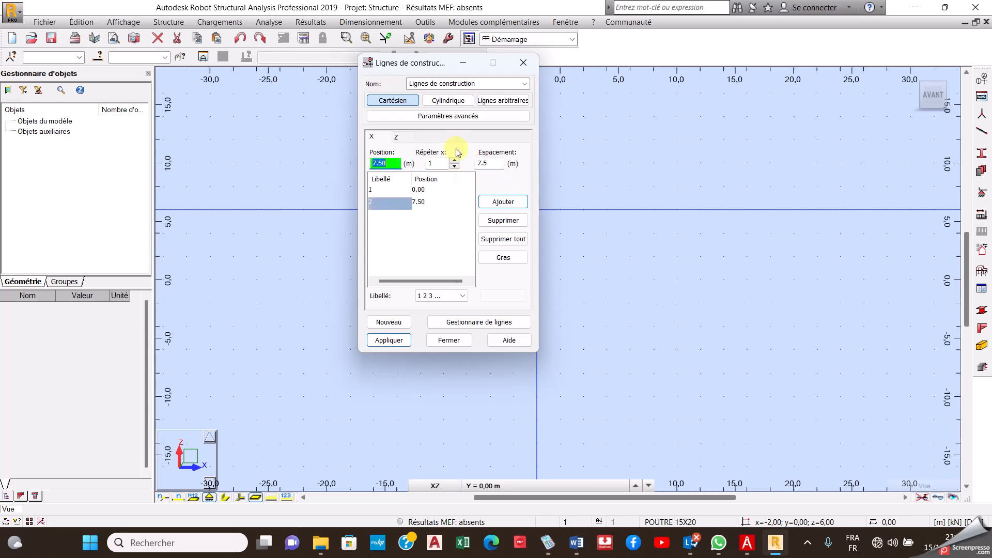
pyautogui.click(491, 164)
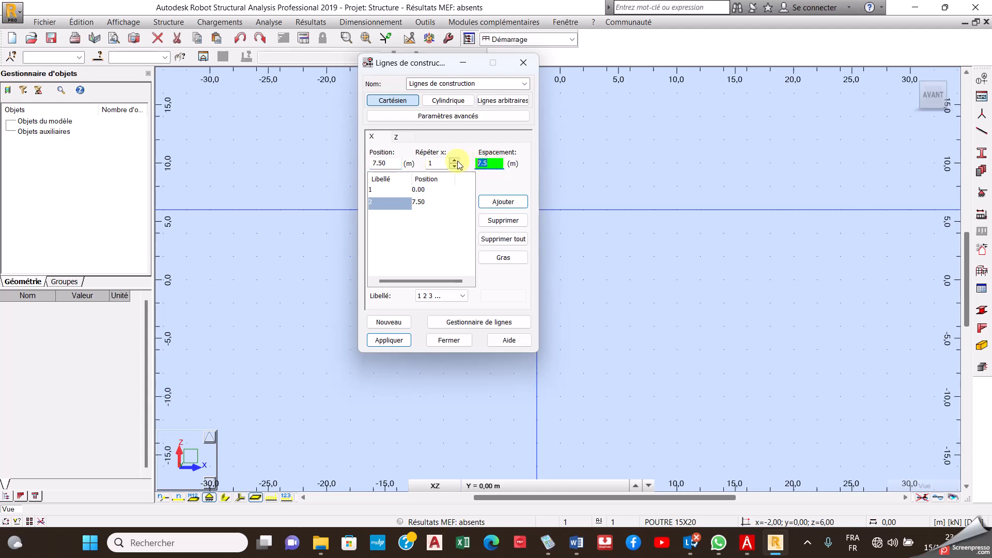
pyautogui.press('Return')
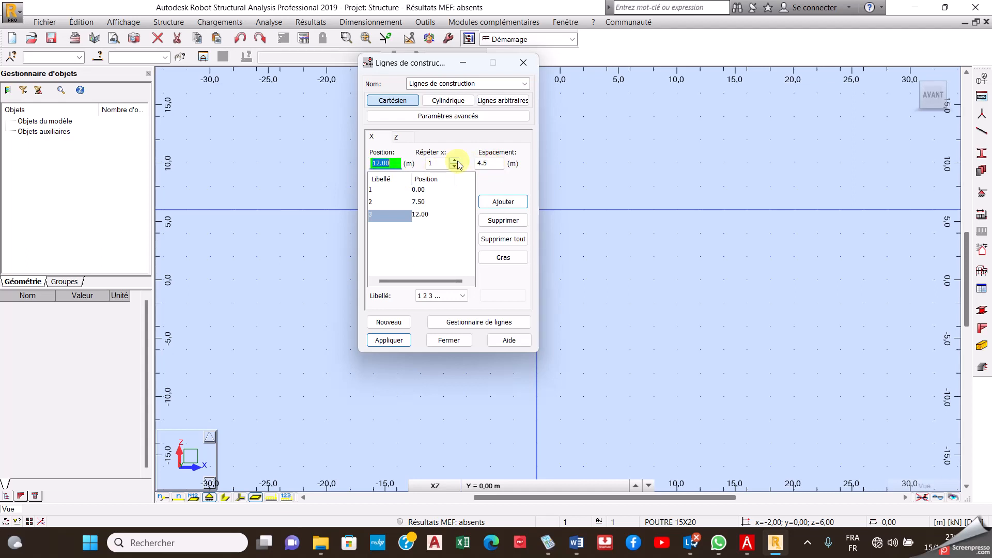
# Step: Add Z construction lines at 0 and 6 m, apply the grid and close the construction lines dialog
pyautogui.click(394, 139)
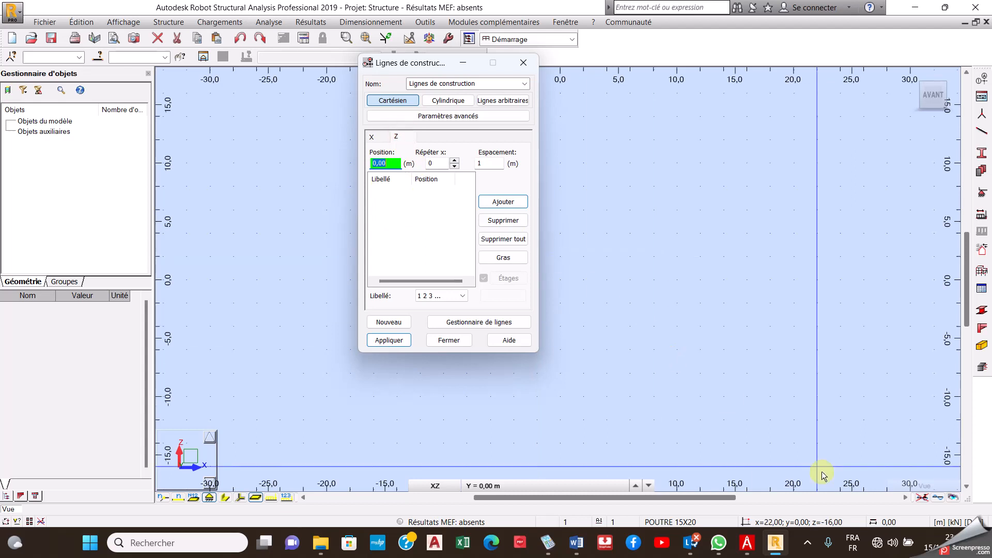
pyautogui.click(455, 161)
pyautogui.doubleClick(485, 164)
pyautogui.write('6')
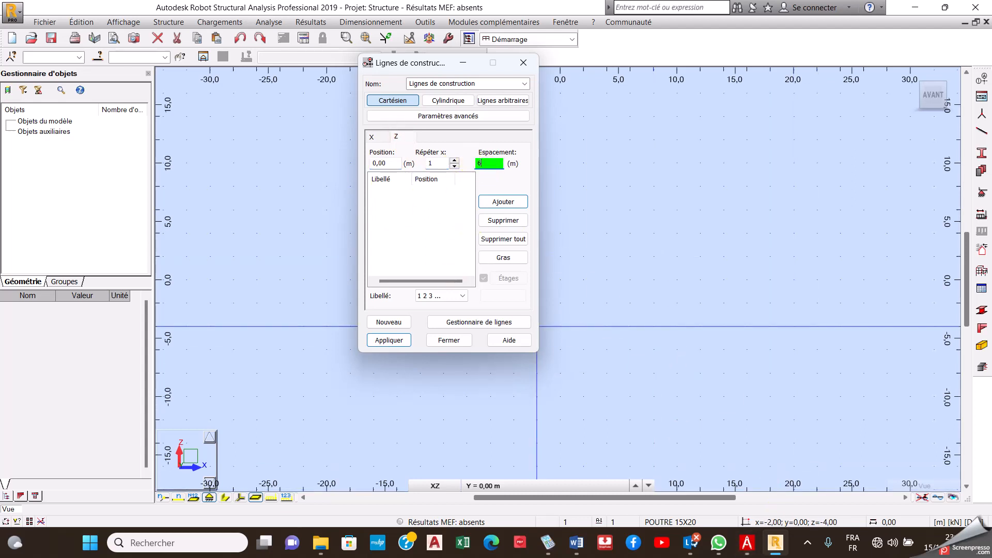
pyautogui.press('Return')
pyautogui.click(388, 340)
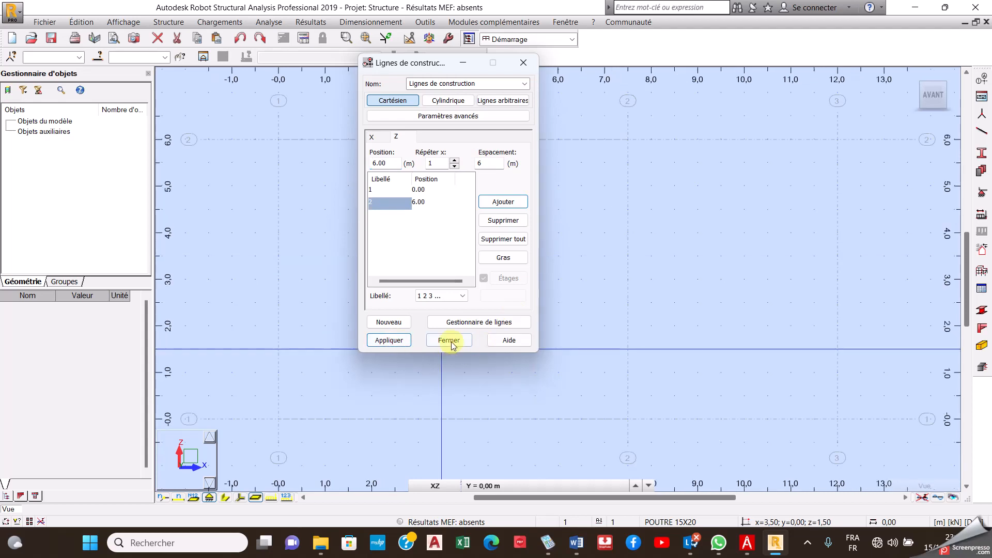
pyautogui.click(449, 340)
# Step: Draw three IPE 100 bars one by one: (0; 0) to (0; 6), (0; 6) to (7.5; 6), and (7.5; 6) to (12; 0)
pyautogui.click(981, 133)
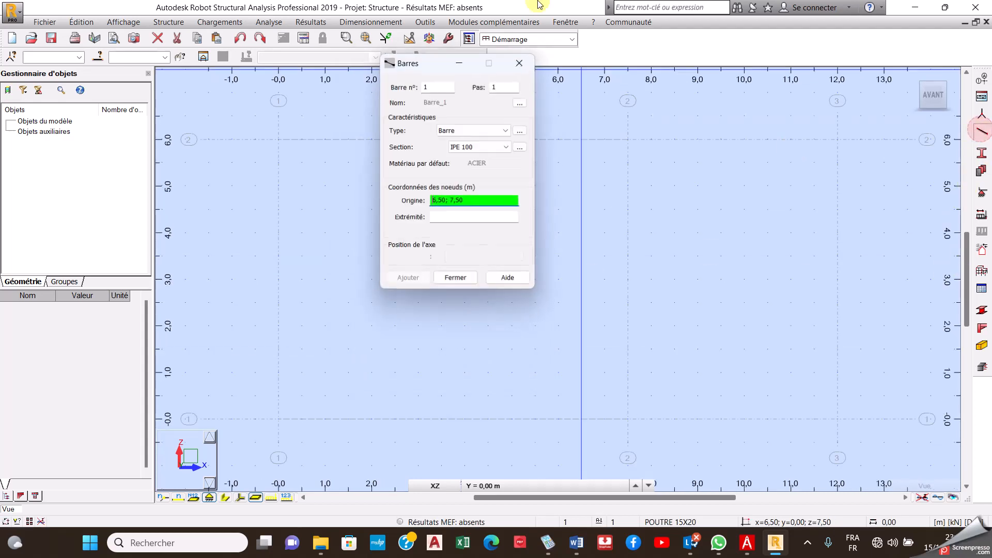
pyautogui.moveTo(433, 69); pyautogui.dragTo(103, 99)
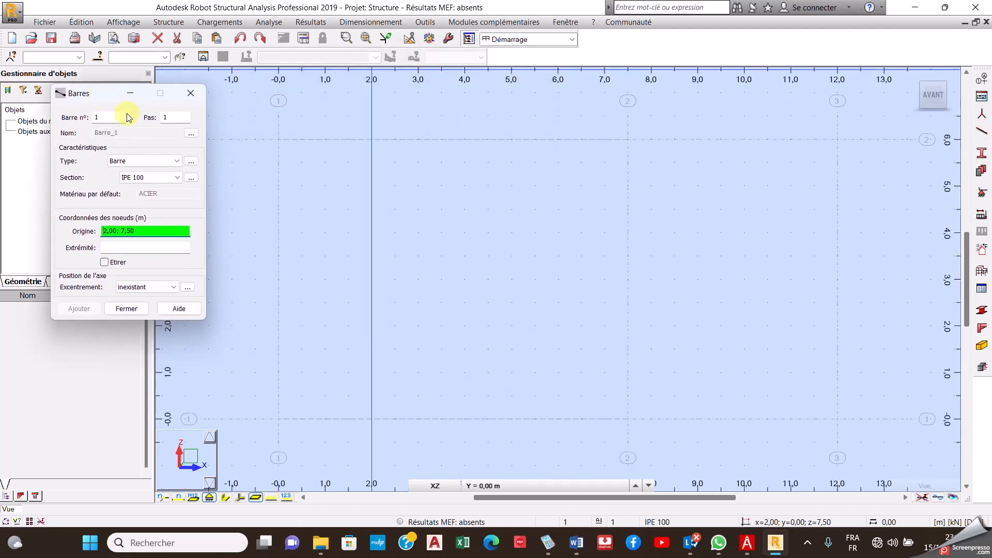
pyautogui.click(279, 419)
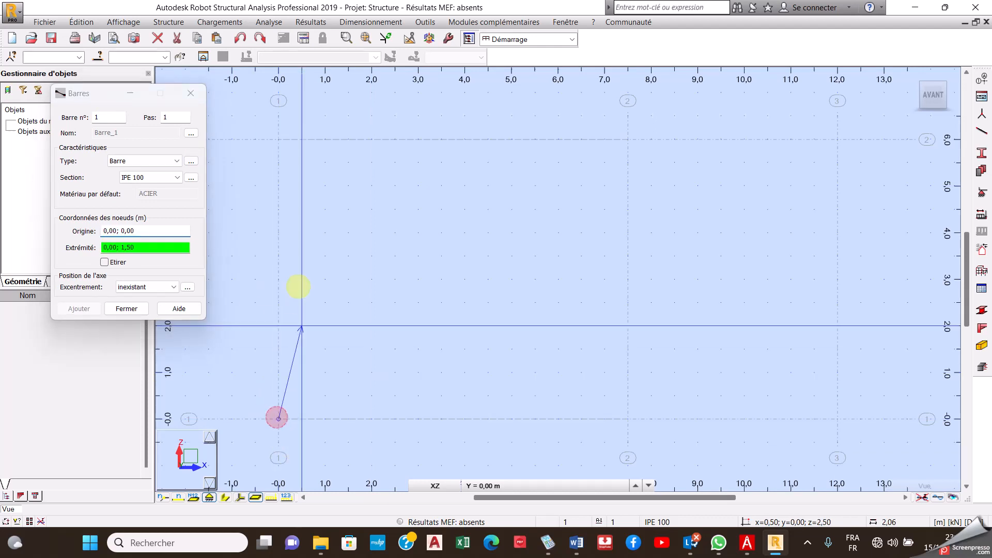
pyautogui.click(279, 140)
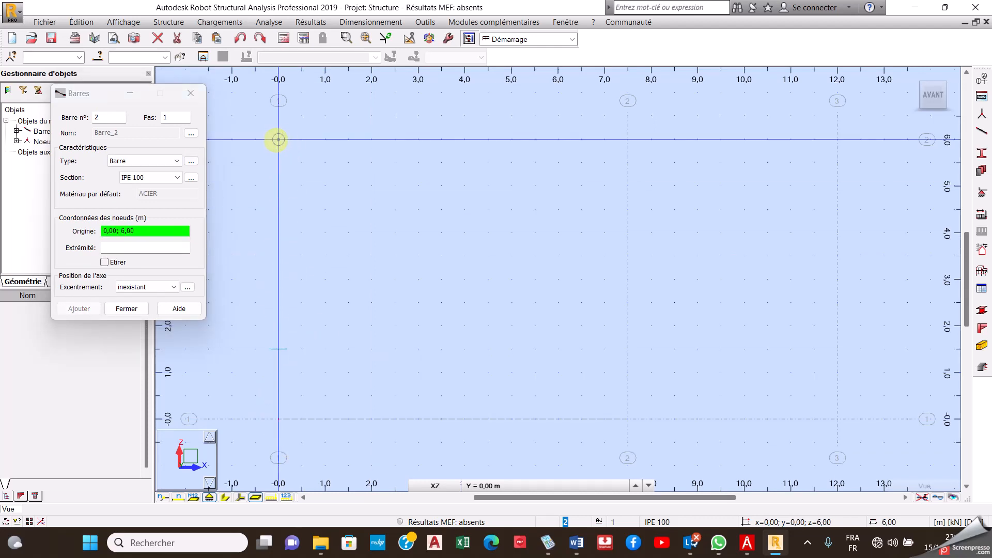
pyautogui.click(279, 140)
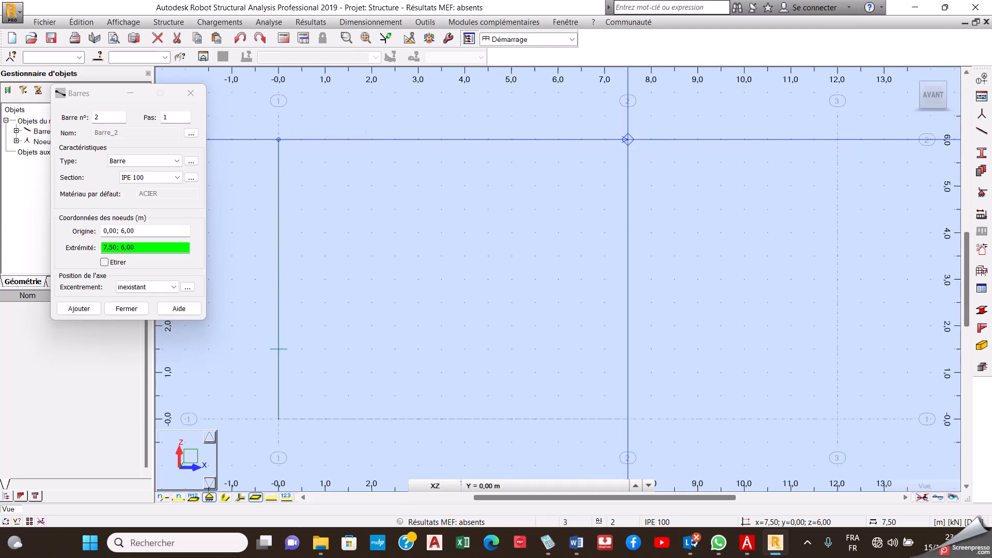
pyautogui.click(628, 140)
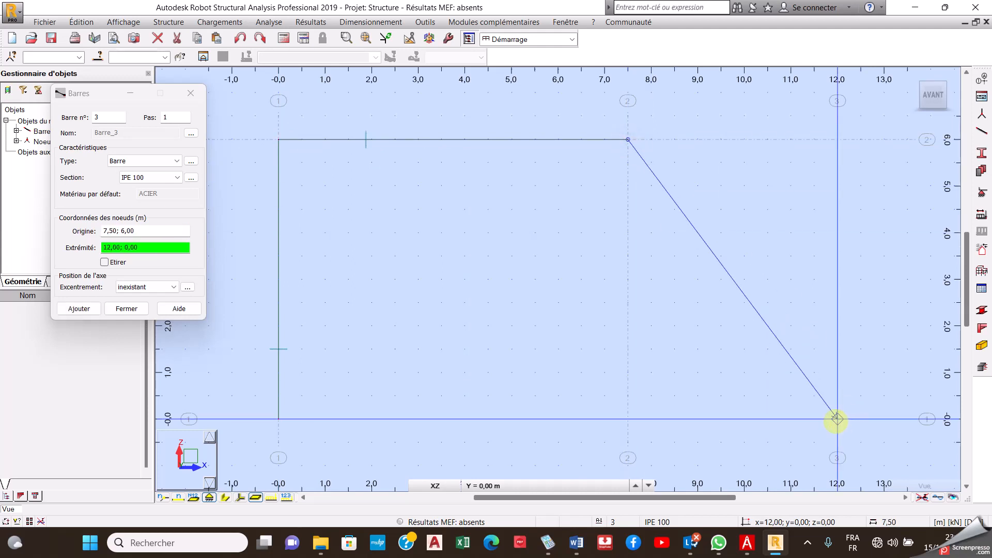
pyautogui.click(838, 419)
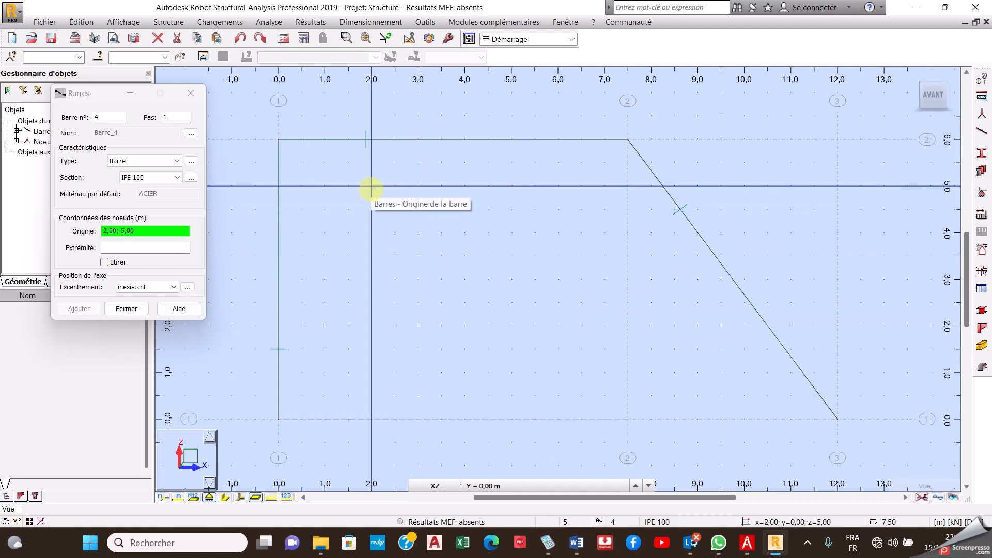
# Step: Select all three bars of the frame and delete them
pyautogui.rightClick(371, 190)
pyautogui.click(358, 208)
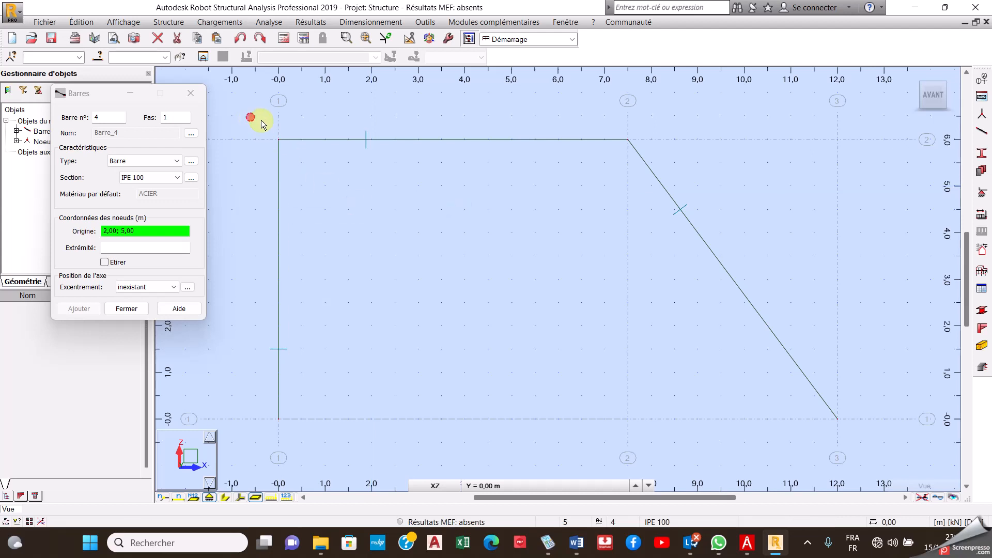
pyautogui.moveTo(250, 117)
pyautogui.mouseDown()
pyautogui.moveTo(905, 433)
pyautogui.moveTo(891, 427)
pyautogui.mouseUp()
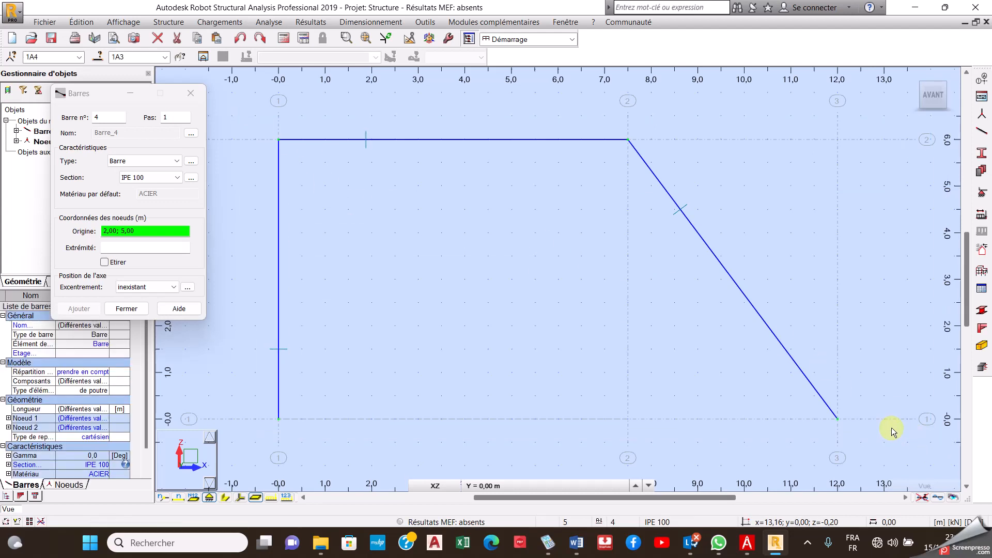
pyautogui.press('Delete')
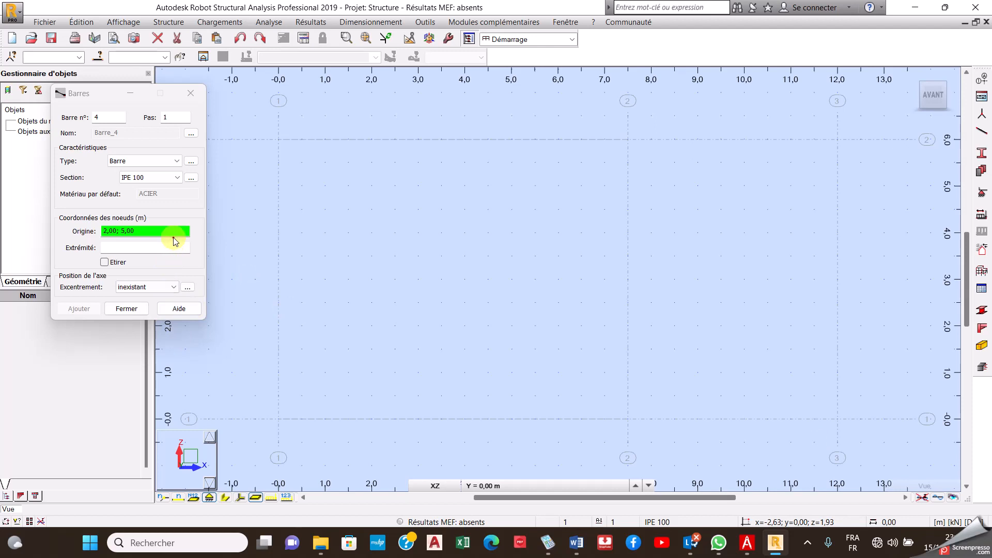
# Step: Draw the frame's vertical IPE 100 bar from (0; 0) to (0; 6), with the Etirer option off
pyautogui.click(174, 233)
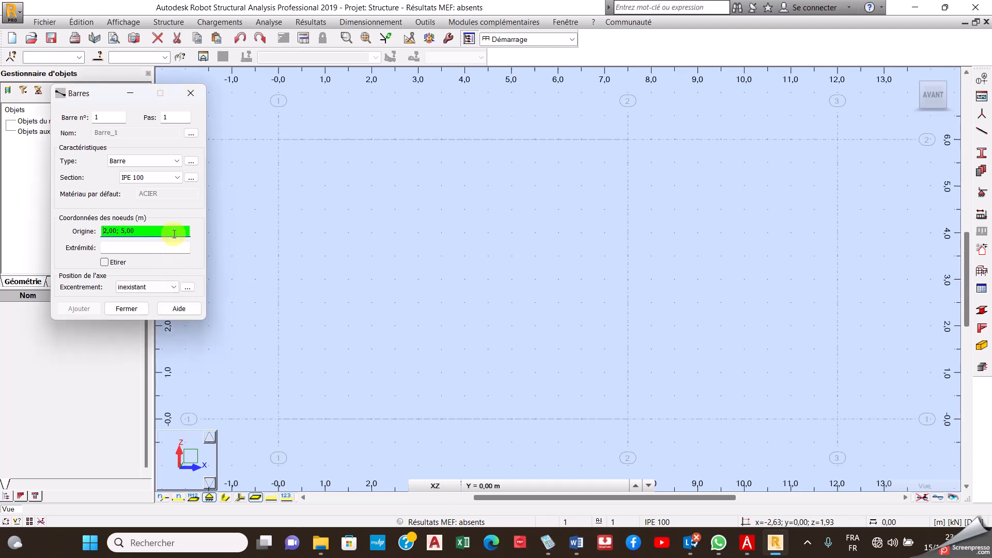
pyautogui.click(104, 262)
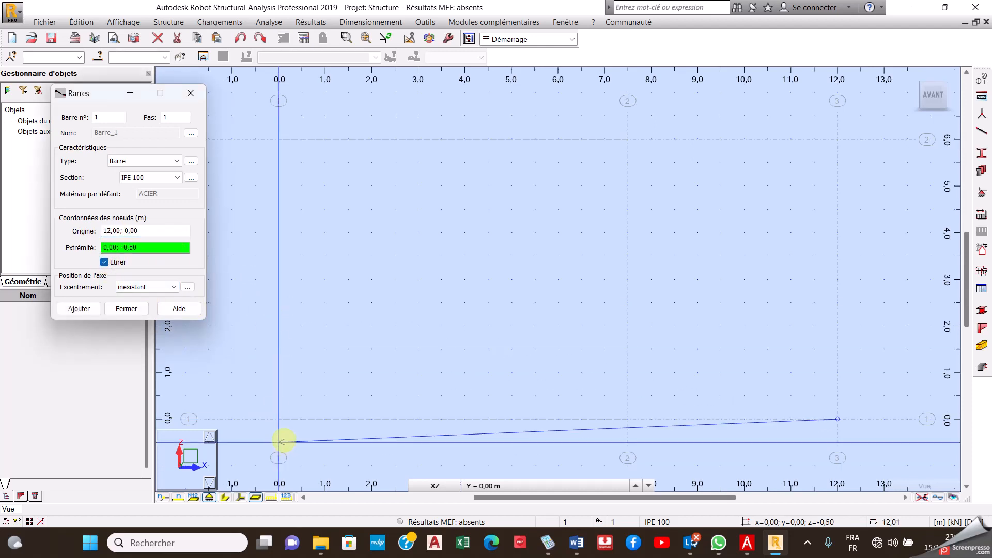
pyautogui.click(105, 262)
pyautogui.click(278, 418)
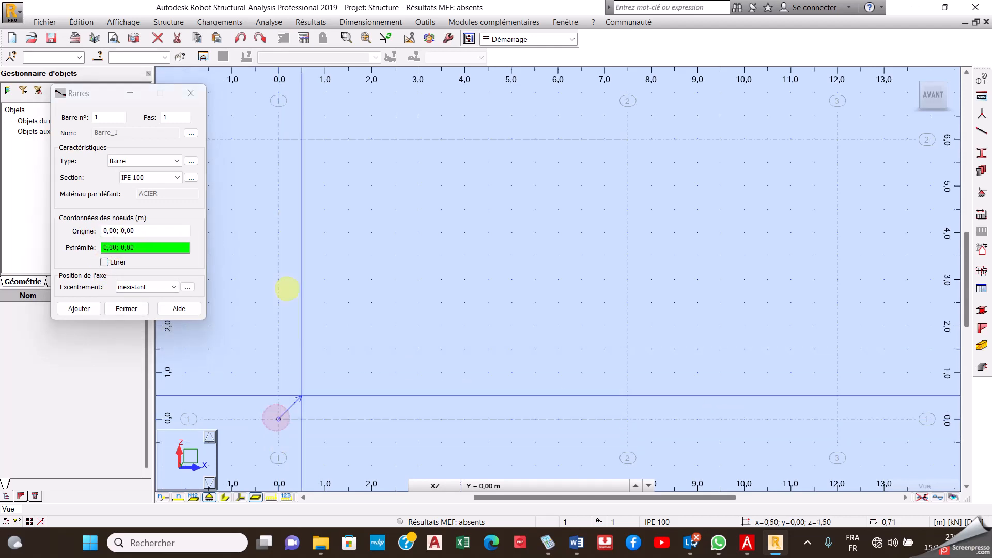
pyautogui.click(278, 140)
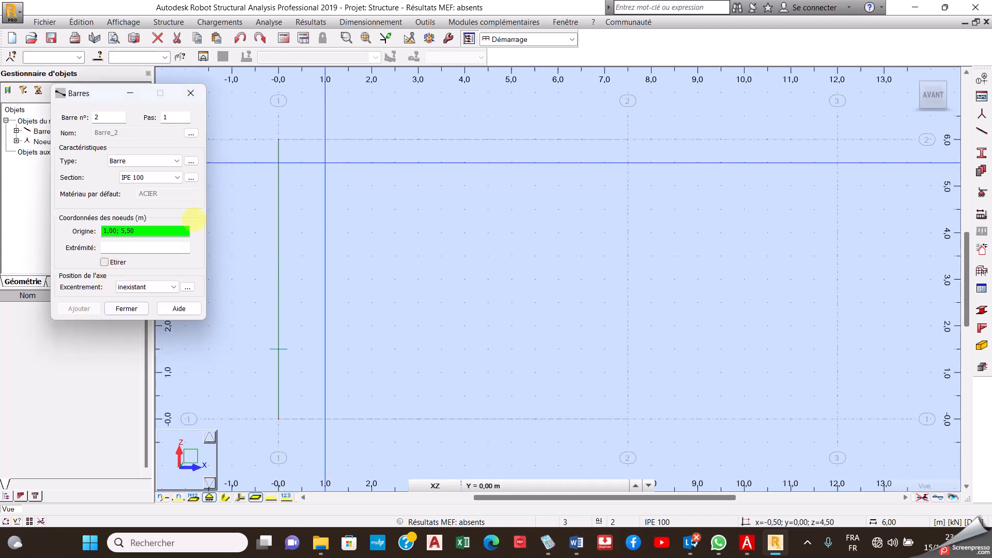
# Step: Enable Etirer and draw two chained IPE 100 bars from (0; 6) through (7.5; 6) to (12; 0)
pyautogui.click(105, 263)
pyautogui.click(278, 140)
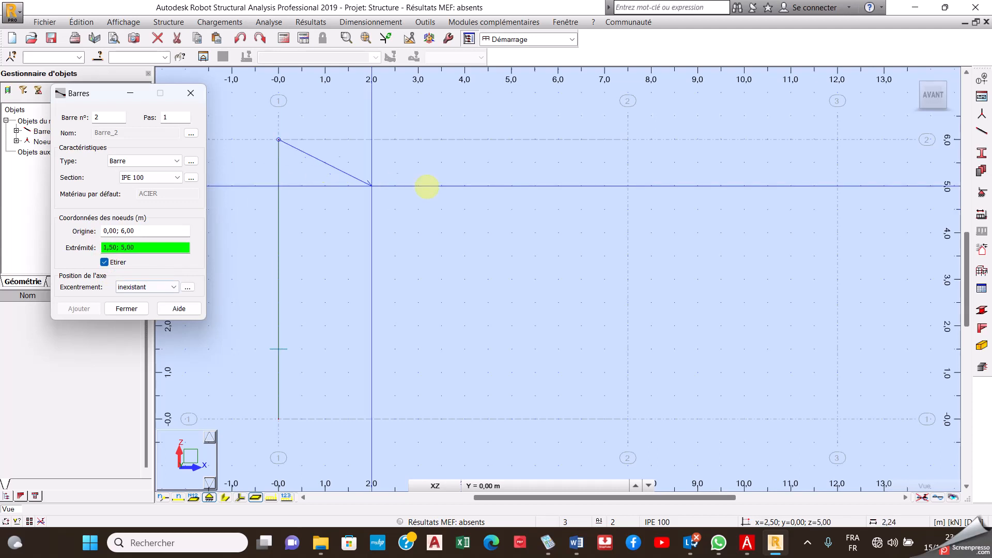
pyautogui.click(630, 140)
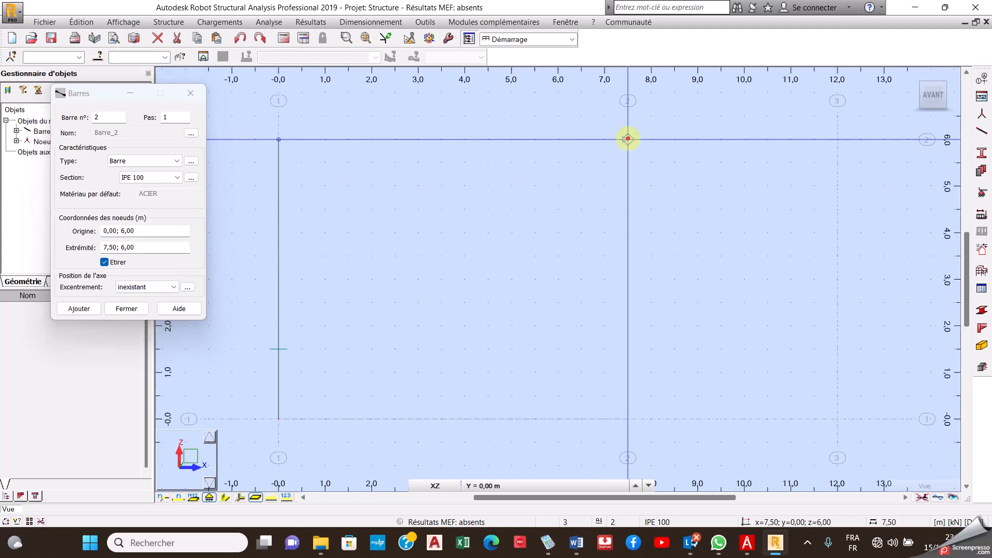
pyautogui.click(838, 418)
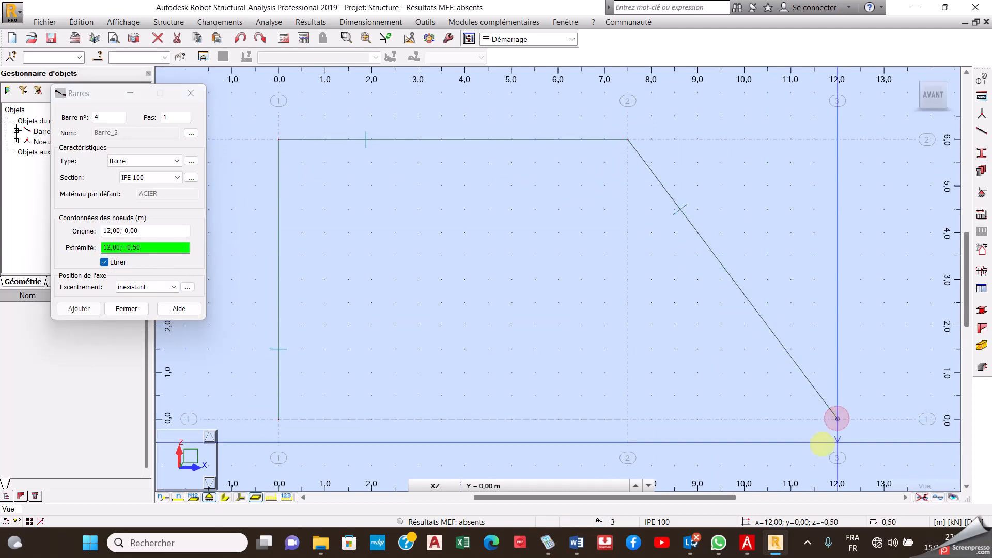
pyautogui.click(136, 310)
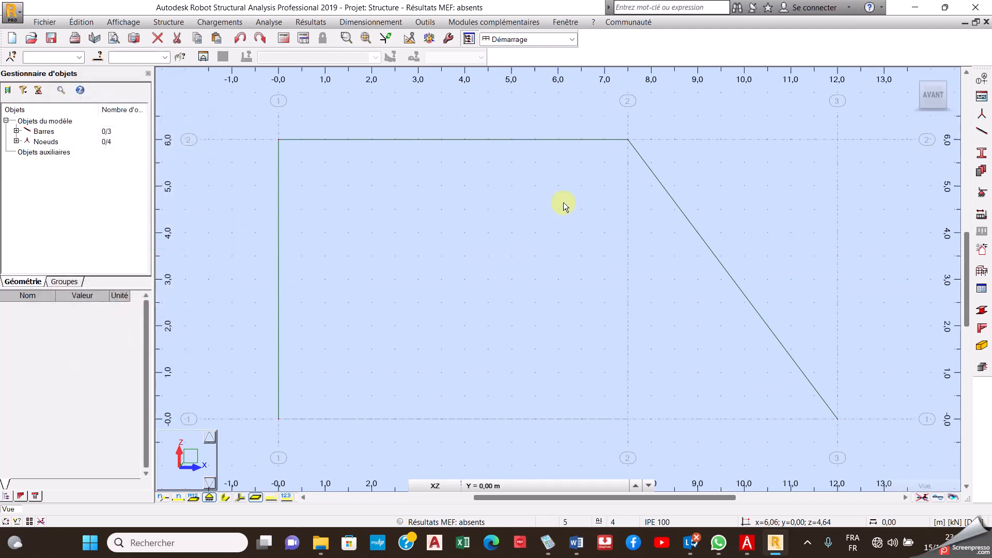
# Step: Assign an Appui simple support to the node at (12; 0) and a Rotule support to the node at (0; 0)
pyautogui.click(982, 193)
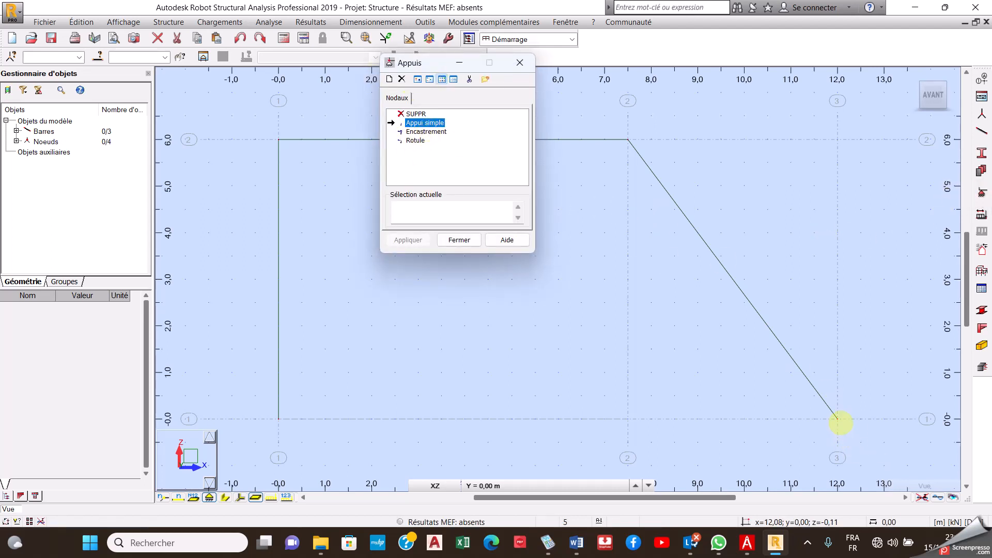
pyautogui.click(837, 420)
pyautogui.click(398, 140)
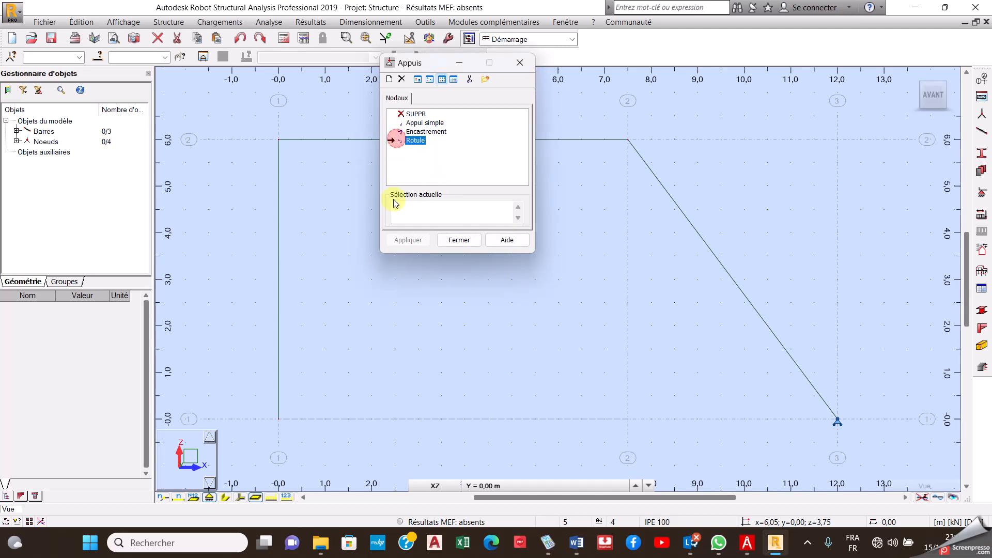
pyautogui.click(279, 420)
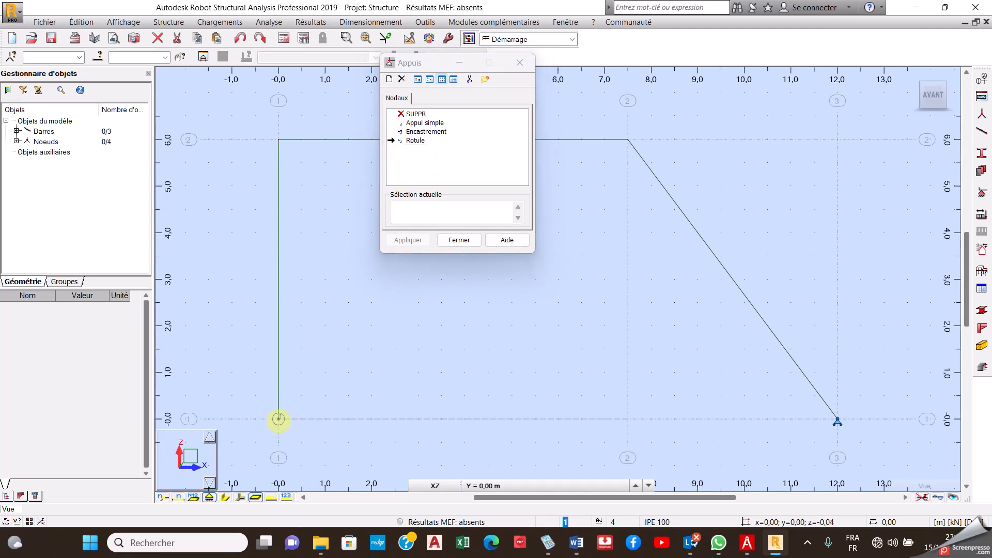
pyautogui.click(459, 240)
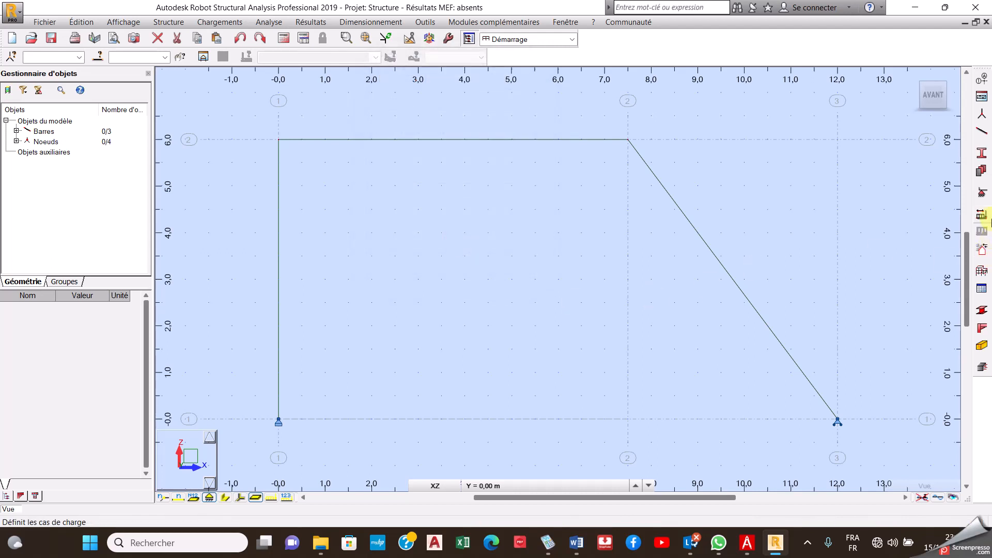
# Step: Add a permanent load case named PERM1 and finish the load case definition
pyautogui.click(985, 213)
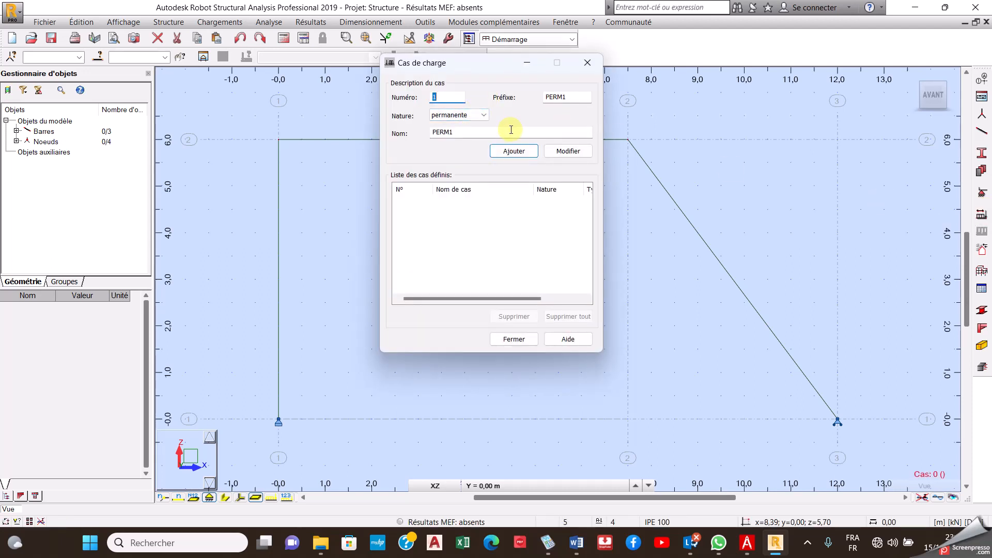
pyautogui.click(515, 155)
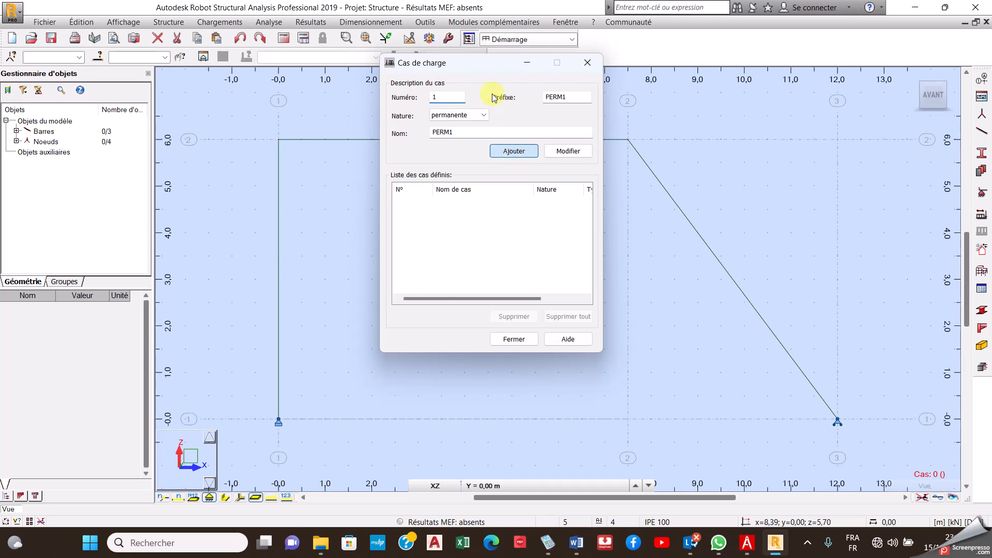
pyautogui.moveTo(493, 65); pyautogui.dragTo(509, 208)
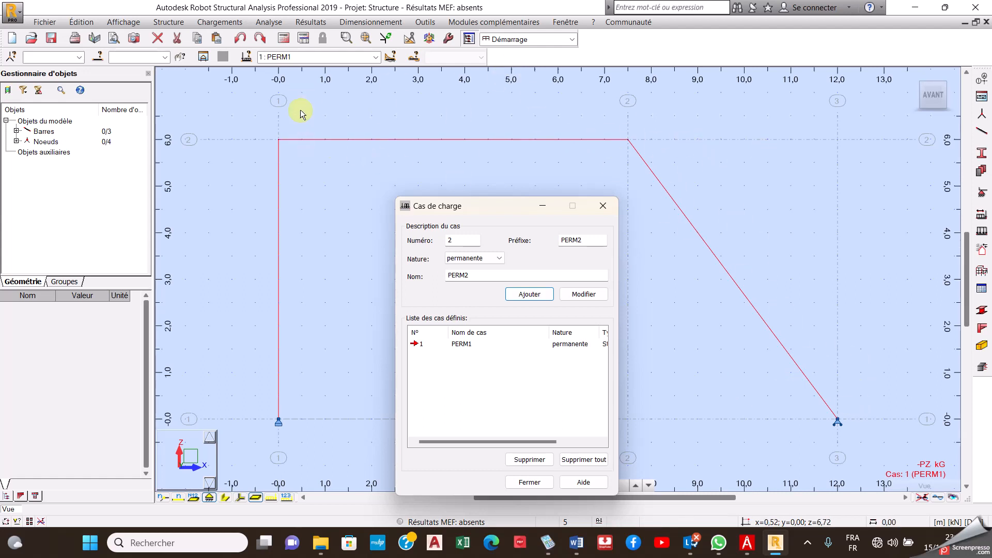
pyautogui.moveTo(495, 209); pyautogui.dragTo(112, 119)
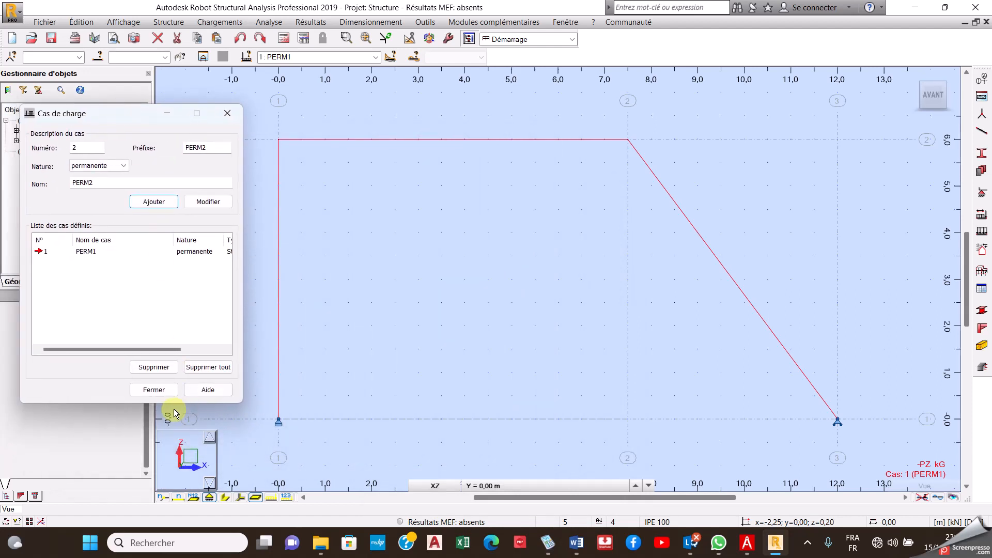
pyautogui.click(164, 393)
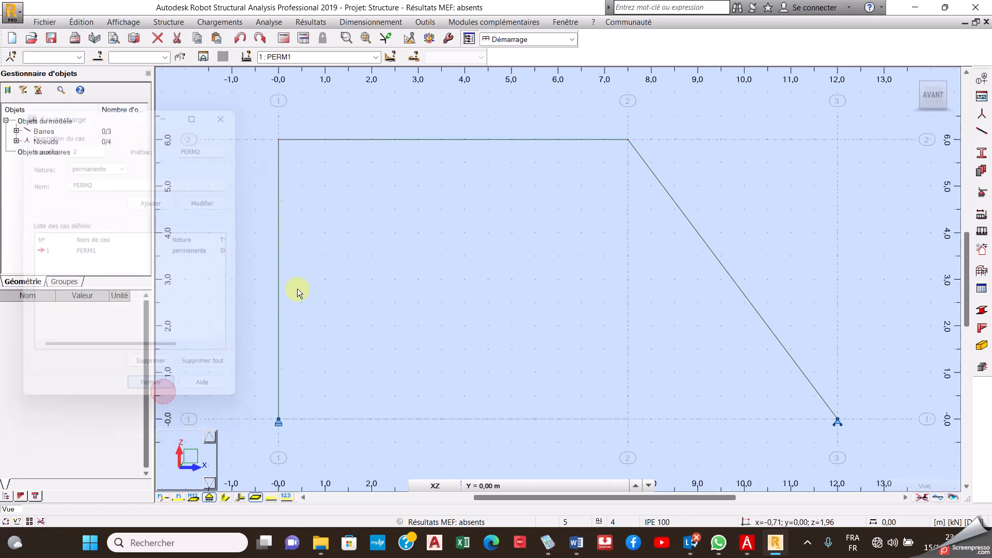
# Step: Delete the self-weight (poids propre) row of case PERM1 from the loads table and return to the structure view
pyautogui.click(231, 25)
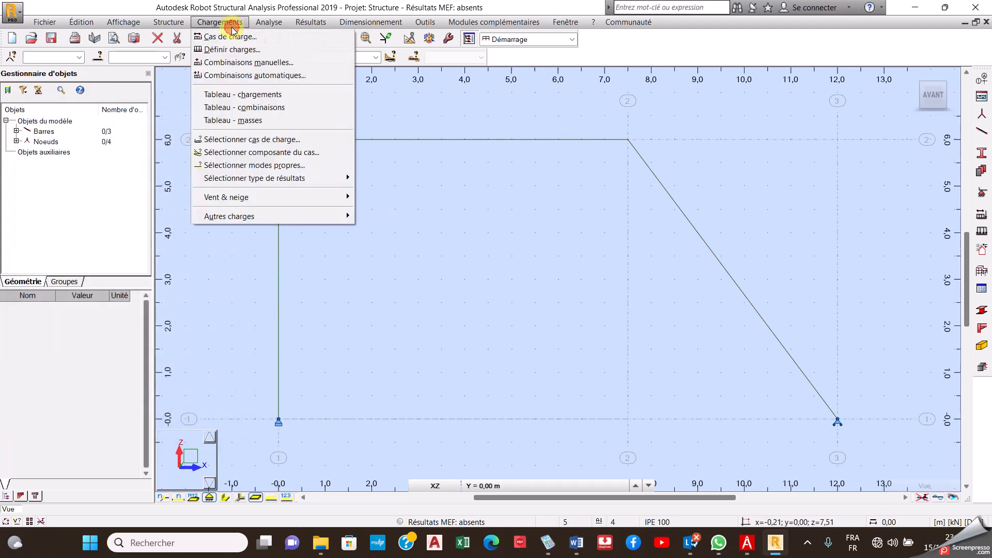
pyautogui.click(266, 94)
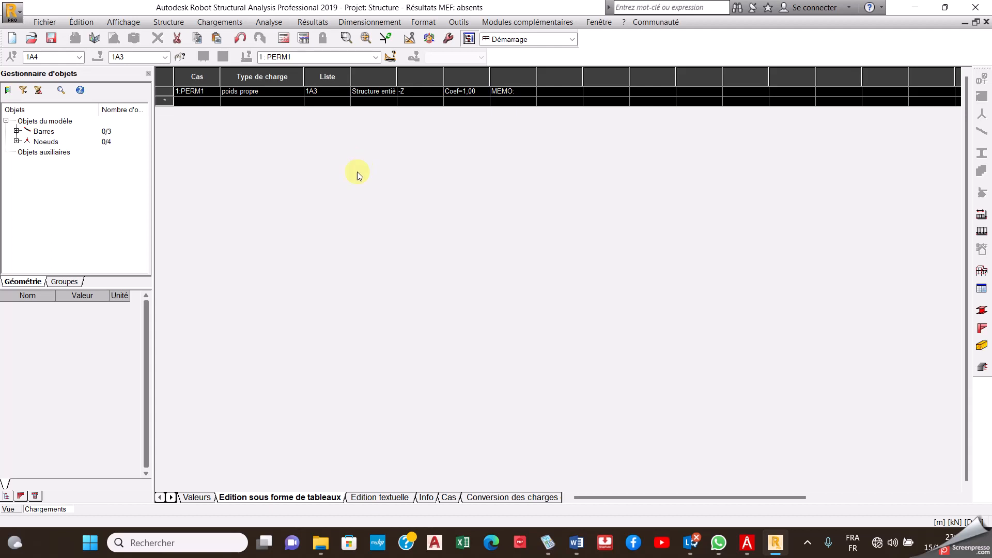
pyautogui.click(164, 90)
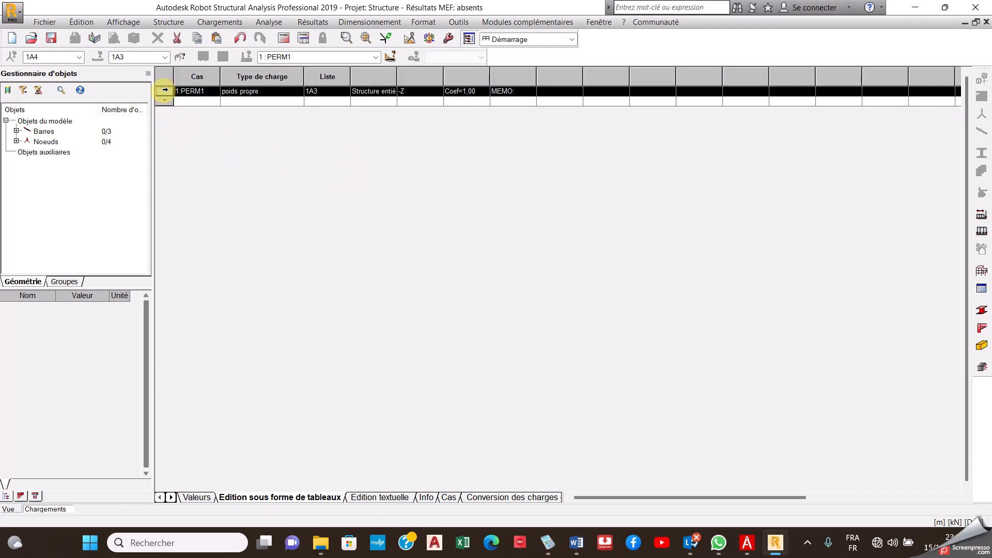
pyautogui.press('Delete')
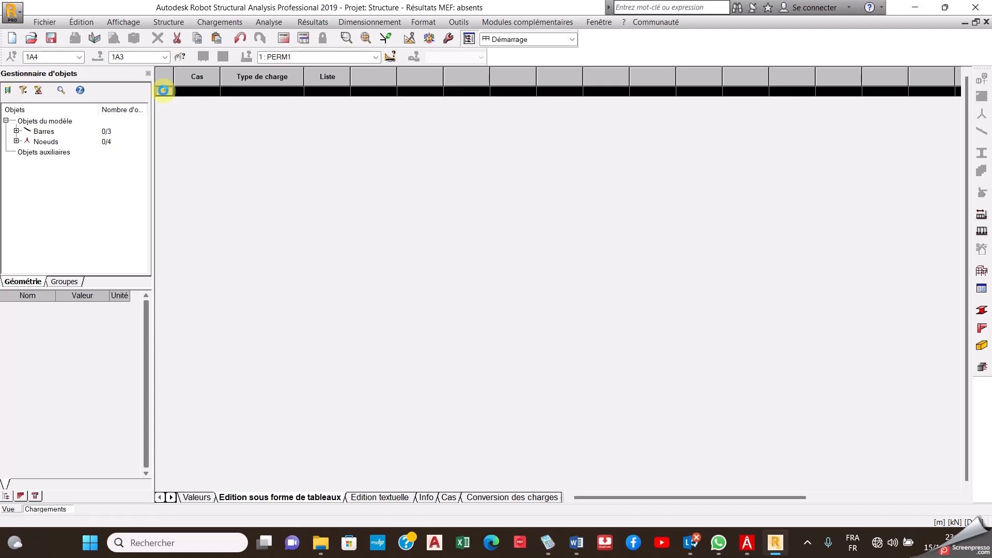
pyautogui.click(11, 510)
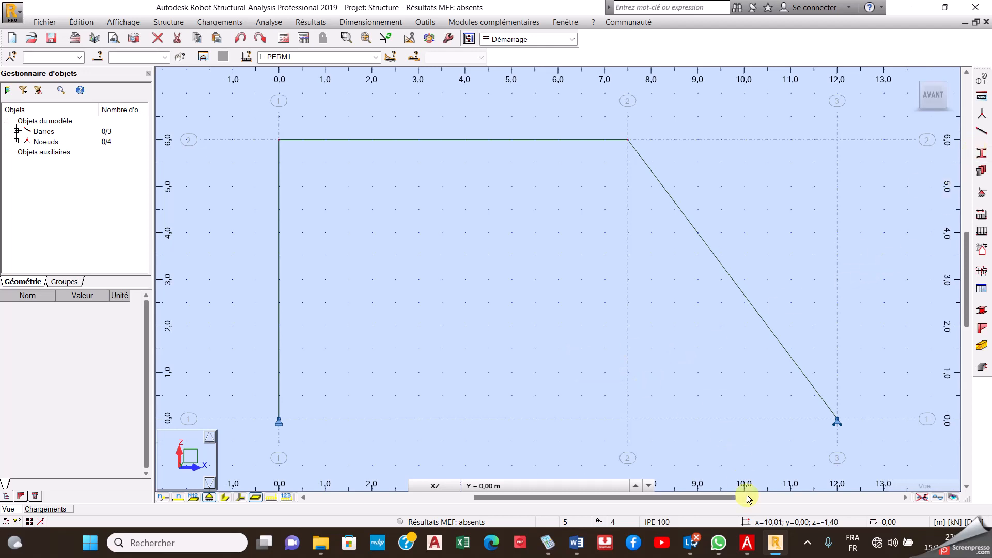
# Step: Check the Exercice II.4 figure in PDF Architect and, in Robot, apply a global Z force of 20 kN at absolute x = 3 m on the horizontal bar
pyautogui.click(756, 550)
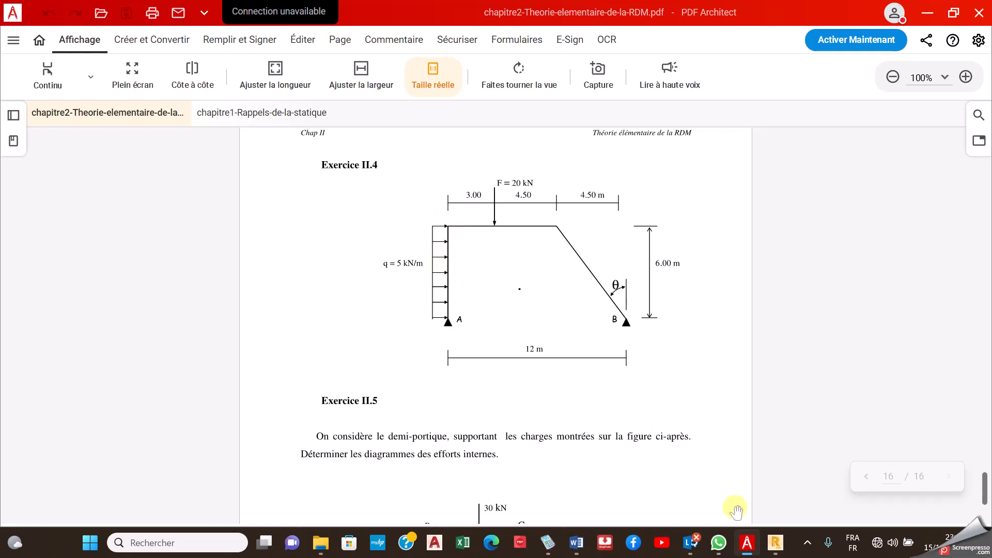
pyautogui.click(776, 543)
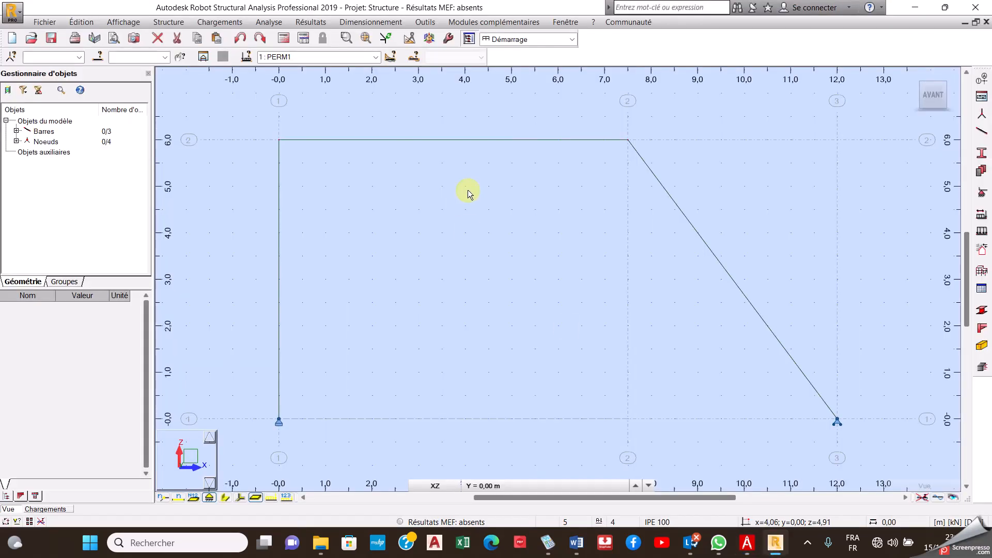
pyautogui.click(981, 249)
pyautogui.click(856, 125)
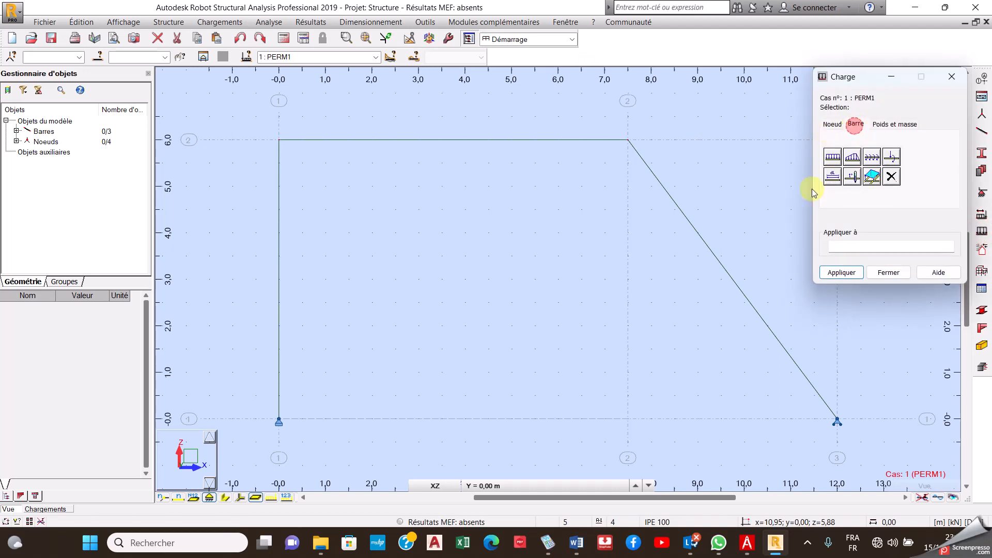
pyautogui.click(892, 156)
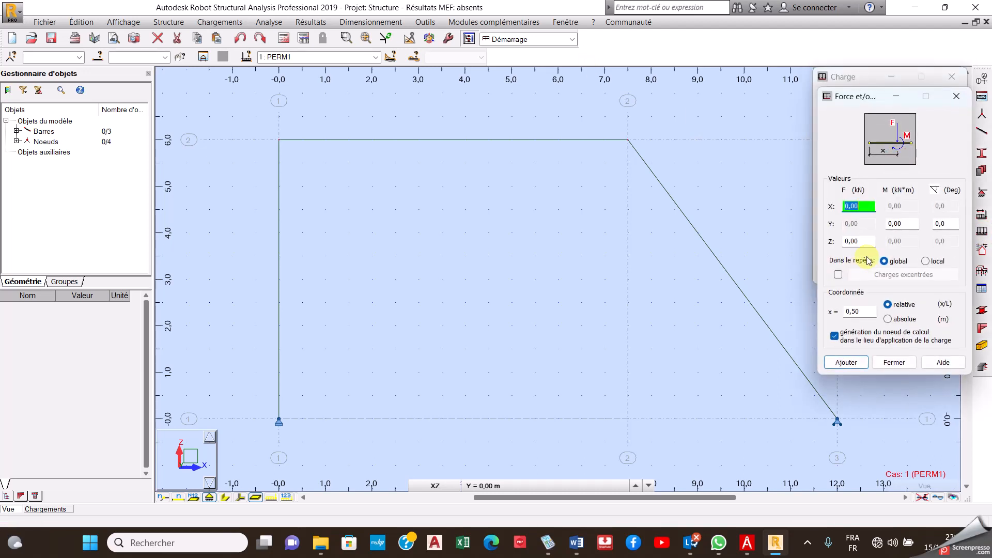
pyautogui.scroll(-3, 458, 346)
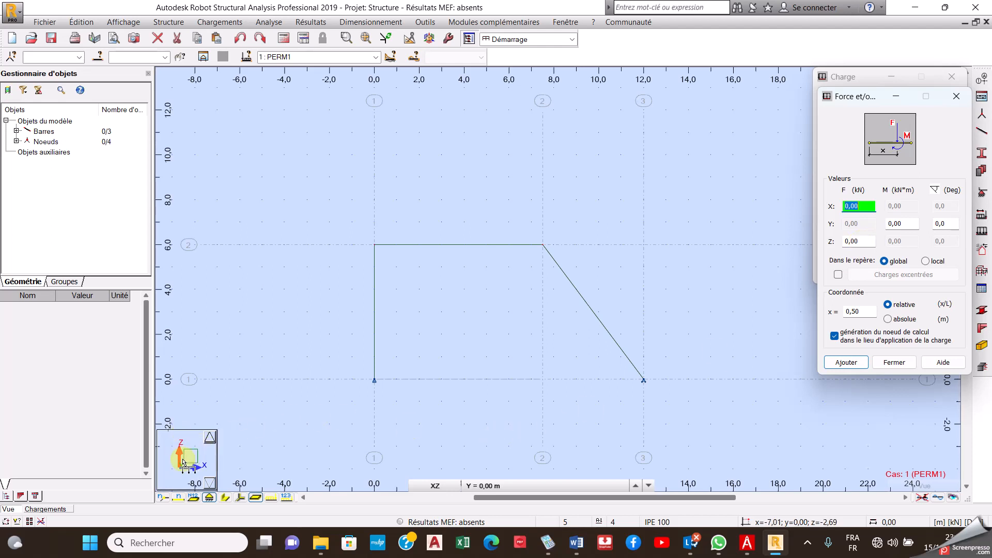
pyautogui.click(866, 241)
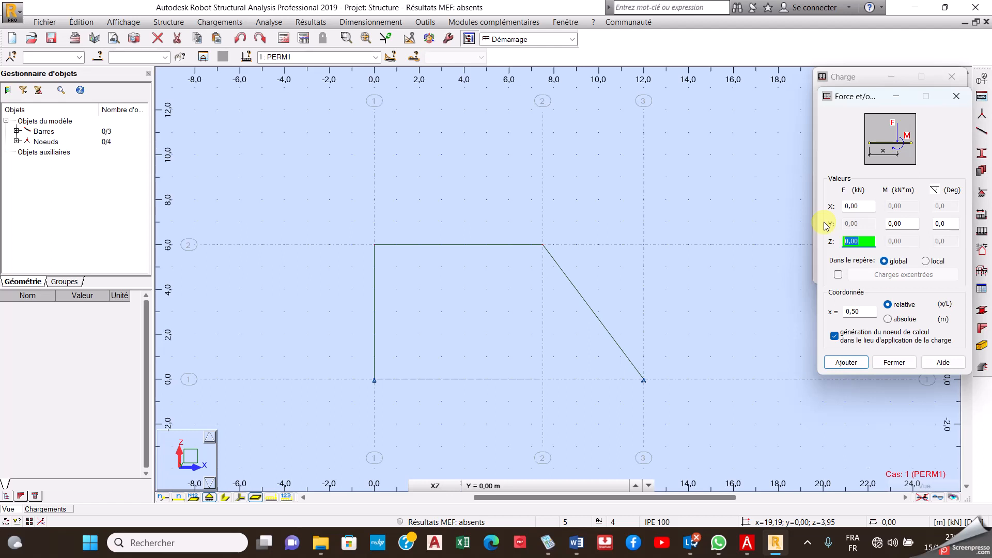
pyautogui.write('20')
pyautogui.click(866, 312)
pyautogui.write('3')
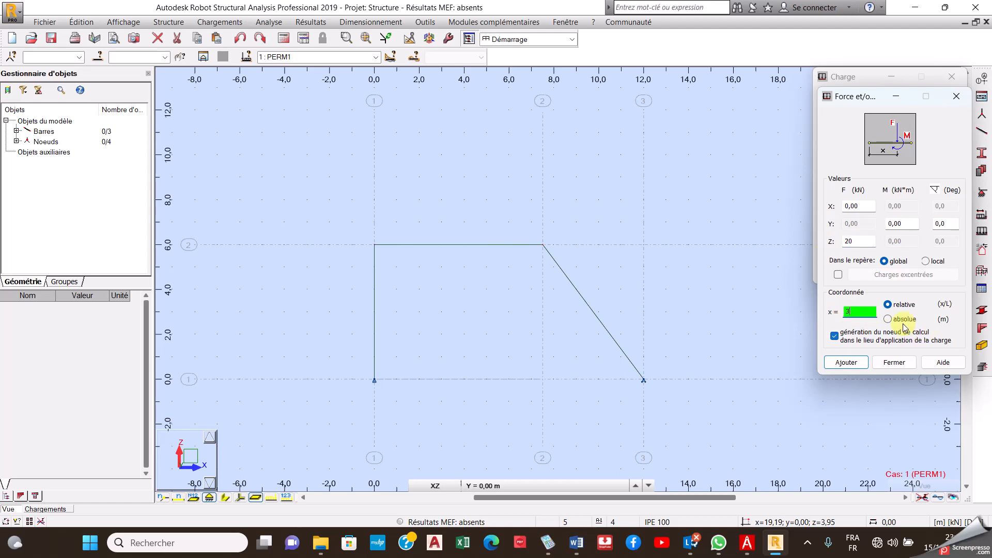
pyautogui.click(888, 319)
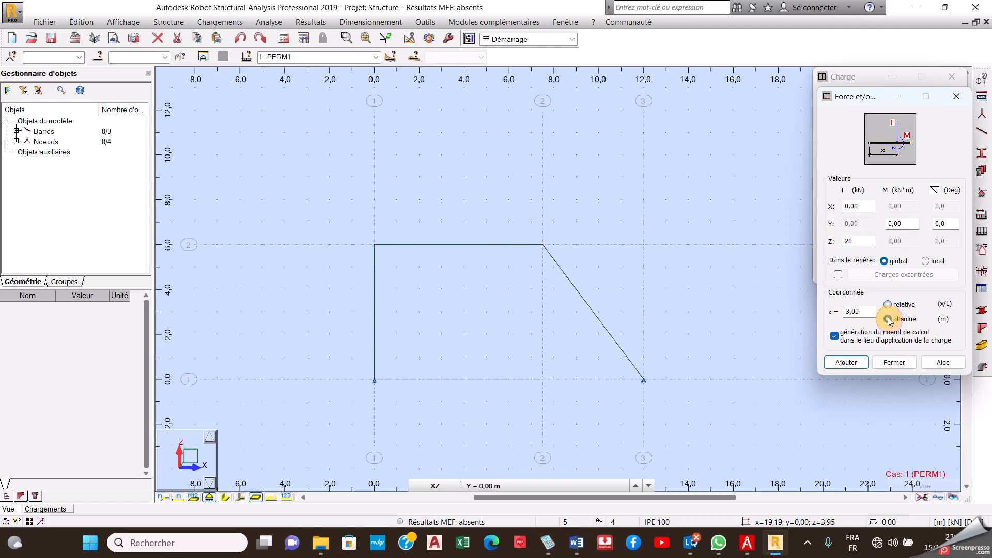
pyautogui.click(864, 364)
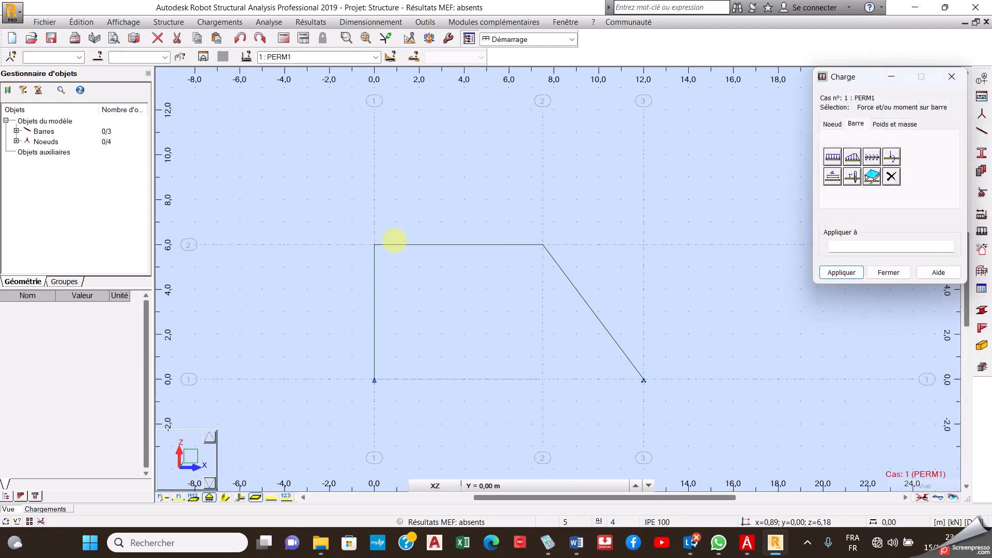
pyautogui.click(399, 245)
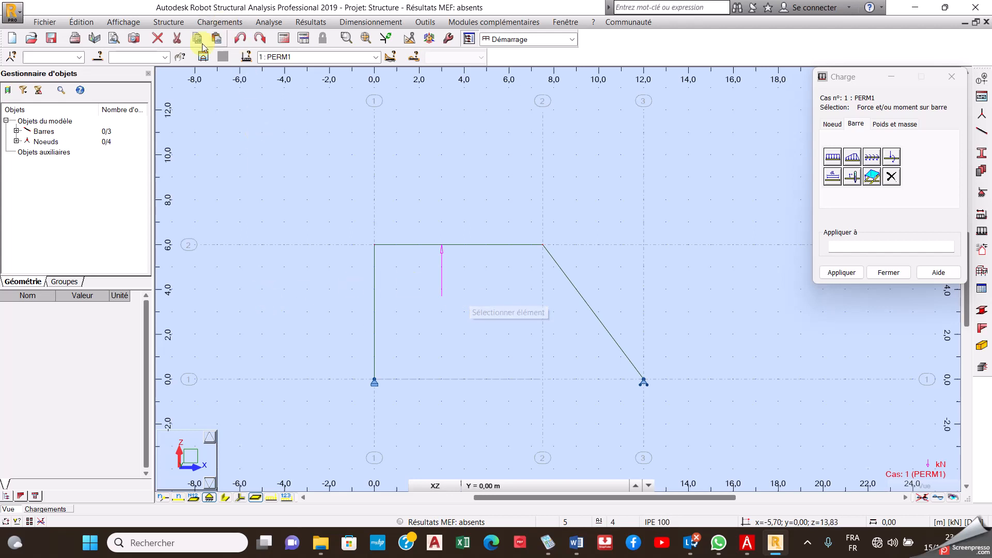
# Step: In a newly opened loads table, set the bar force's FZ to -20 kN and return to the structure view
pyautogui.click(69, 510)
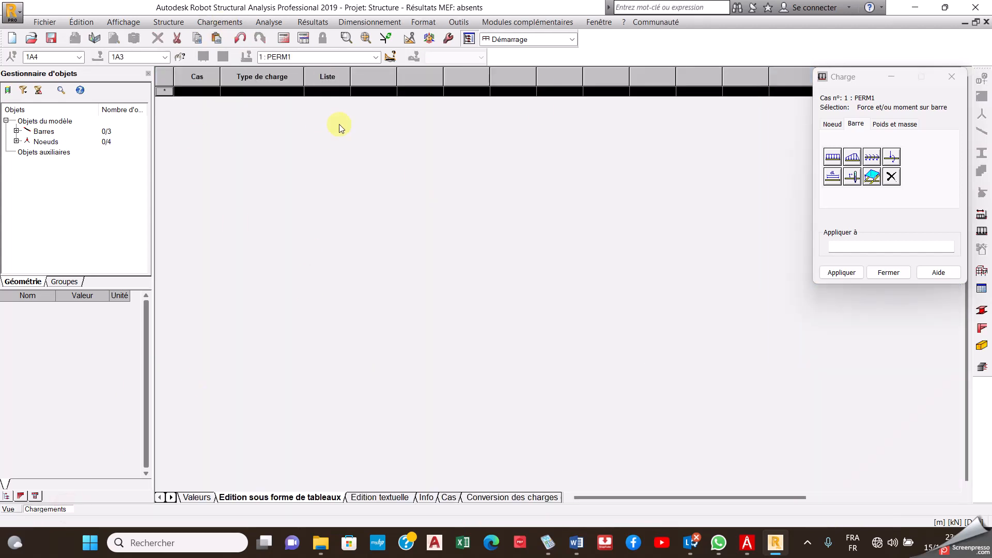
pyautogui.click(10, 509)
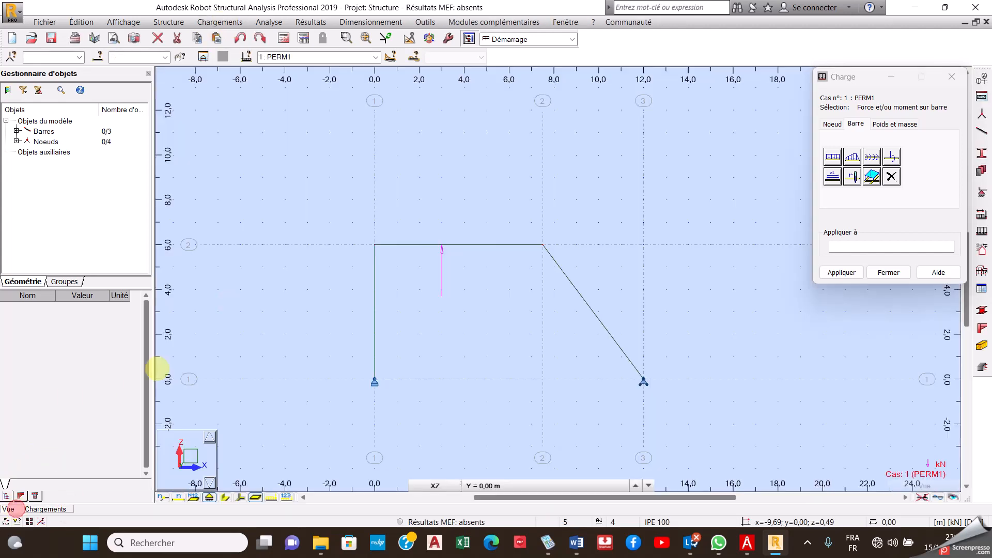
pyautogui.click(220, 22)
pyautogui.click(243, 94)
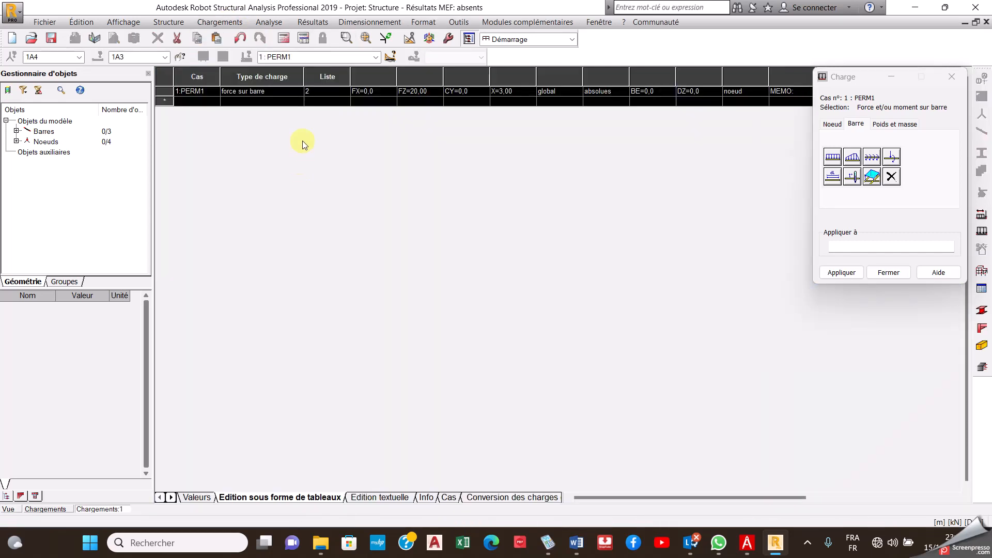
pyautogui.click(412, 92)
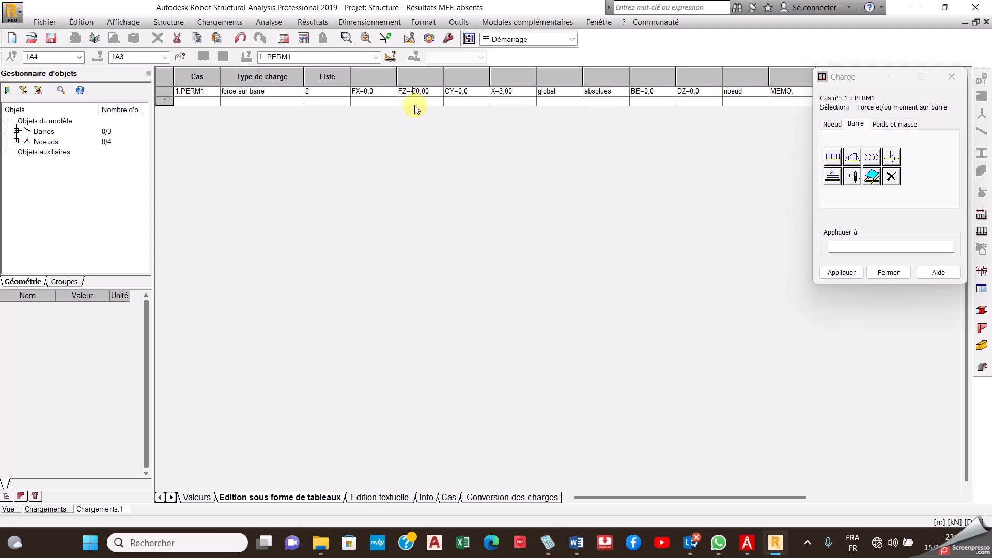
pyautogui.press('Tab')
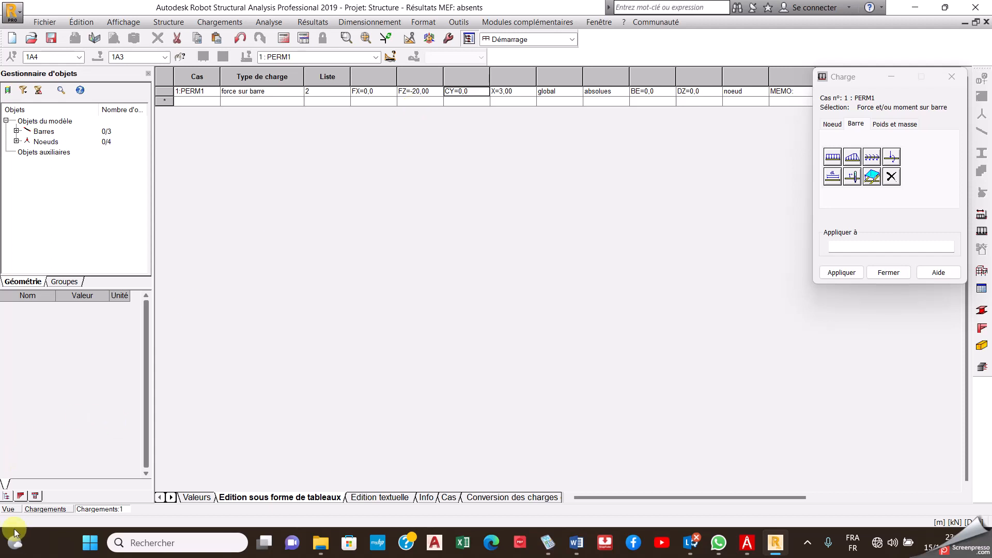
pyautogui.click(8, 509)
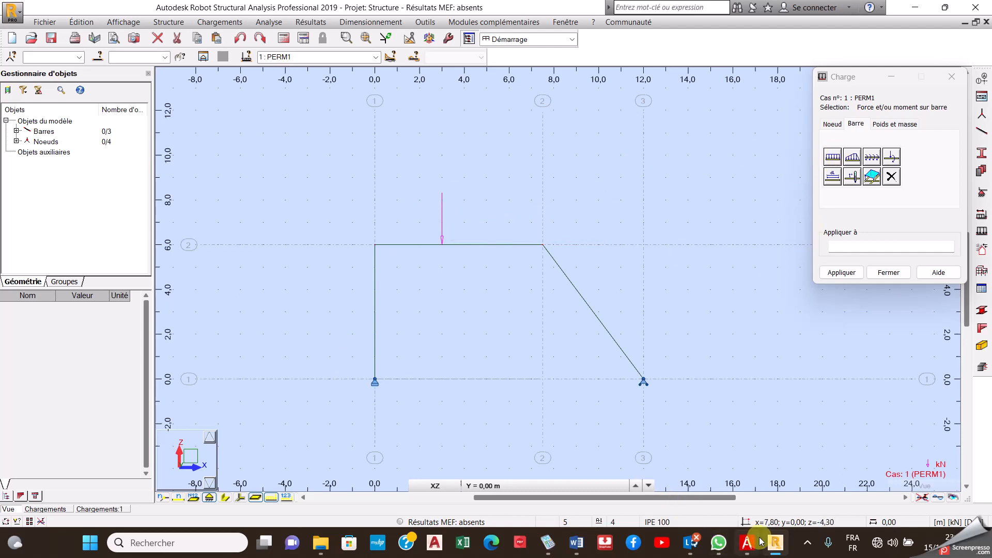
# Step: Check the exercise figure in PDF Architect and, in Robot, apply a uniform global X load of 5 kN/m to the vertical bar
pyautogui.moveTo(760, 540)
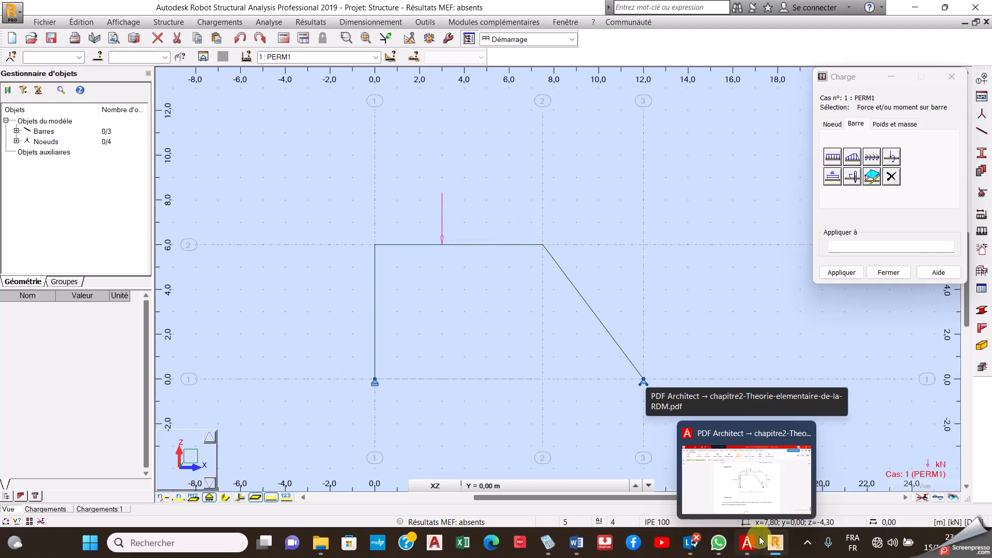
pyautogui.click(760, 541)
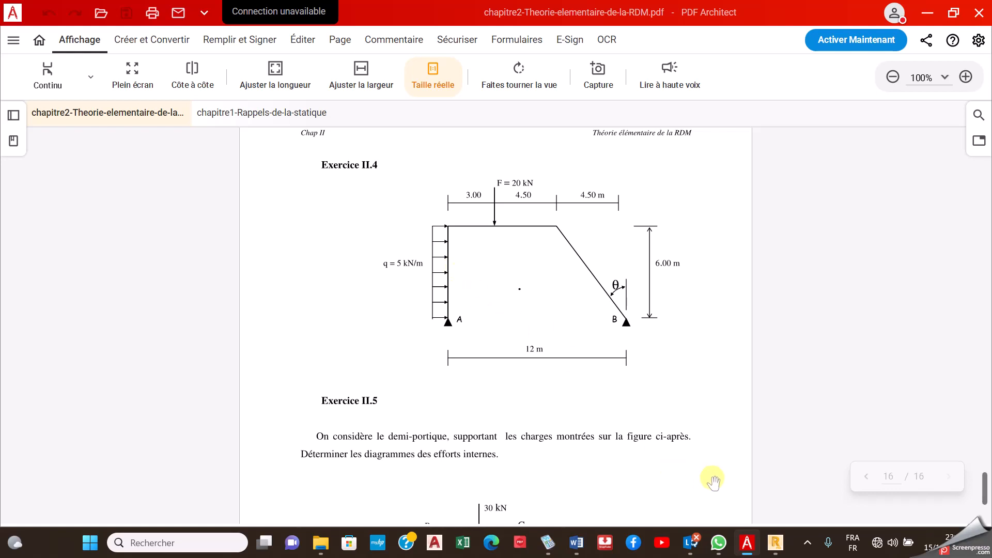
pyautogui.click(776, 543)
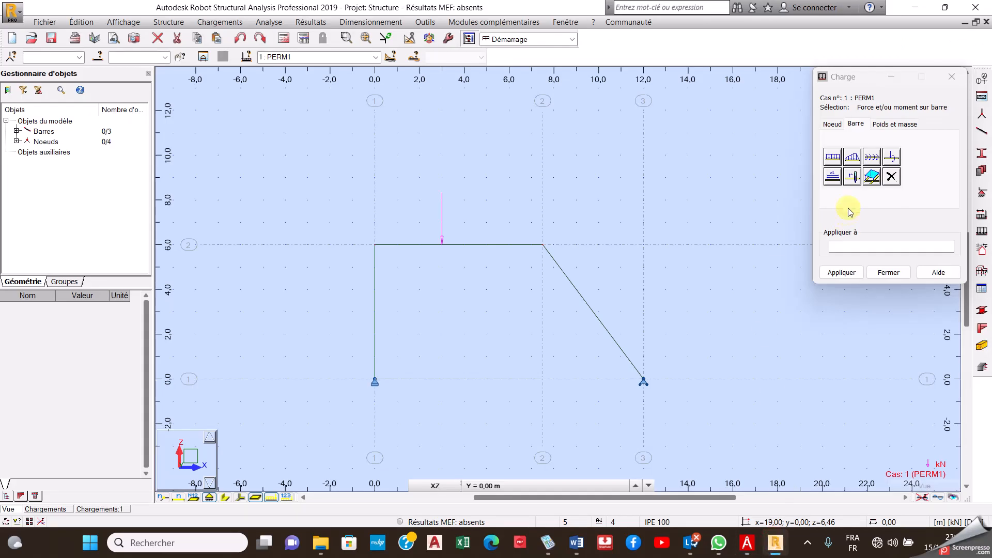
pyautogui.click(836, 162)
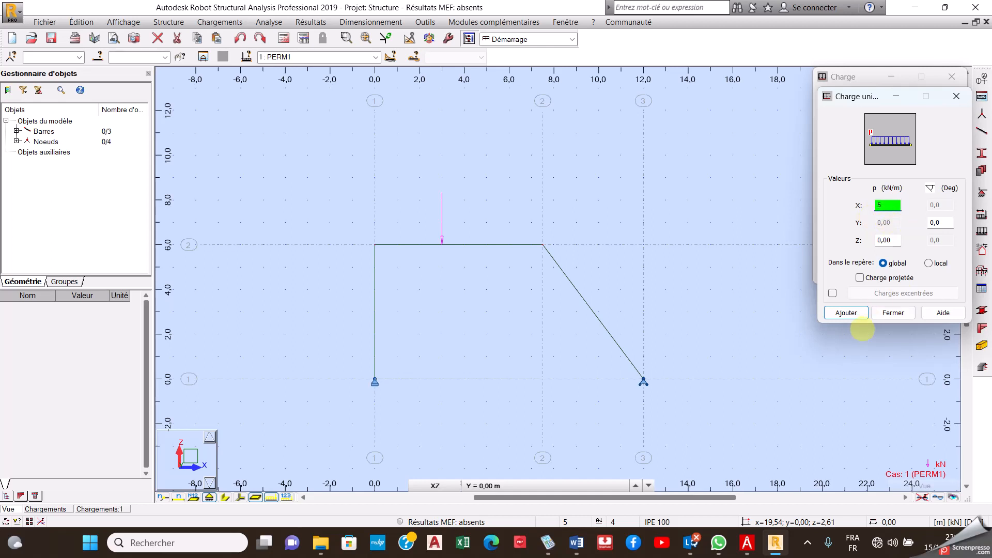
pyautogui.click(844, 313)
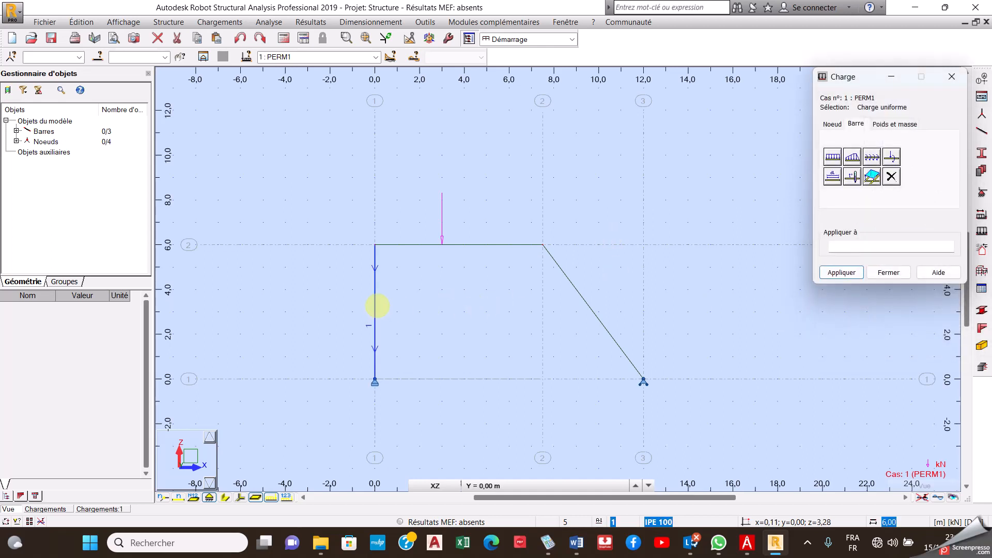
pyautogui.click(377, 310)
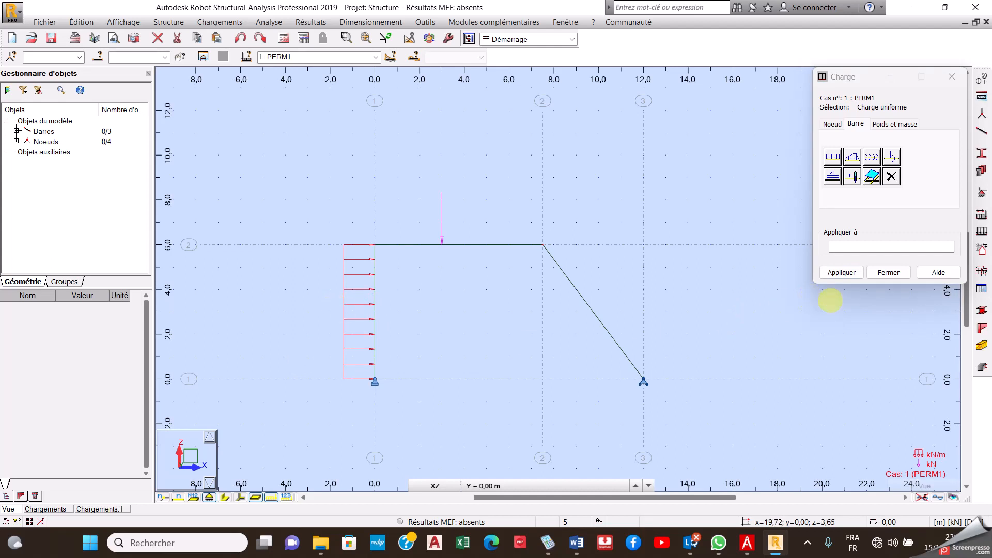
pyautogui.click(888, 272)
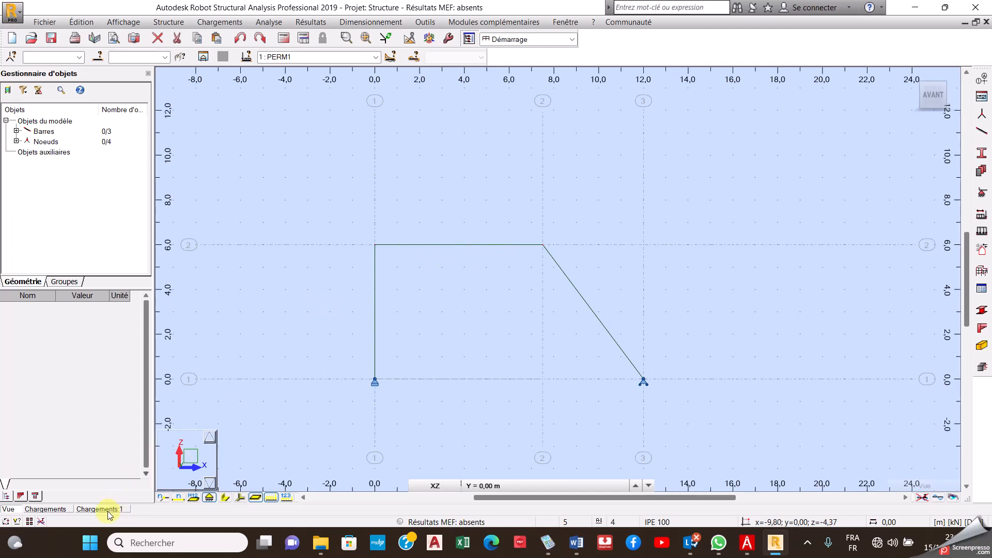
pyautogui.click(219, 22)
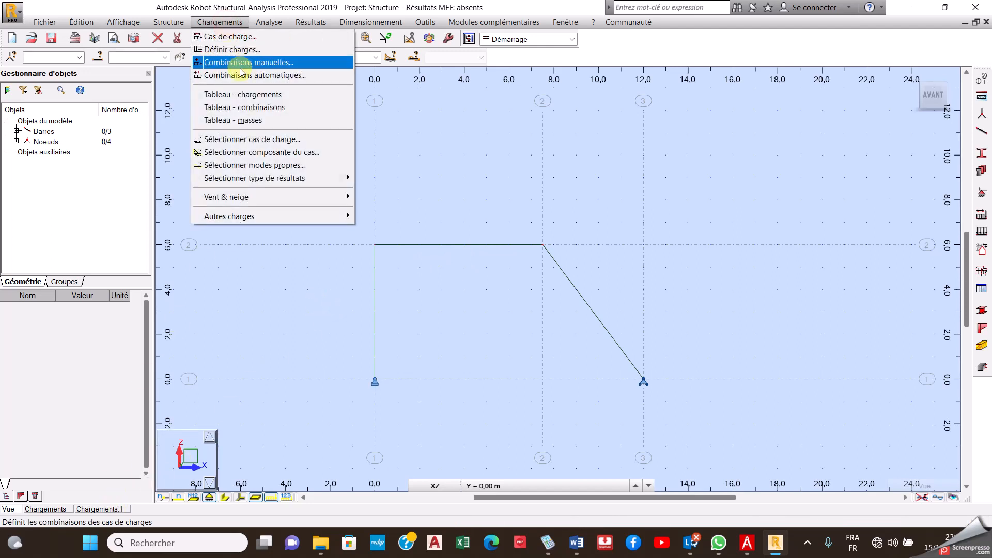
pyautogui.press('Left')
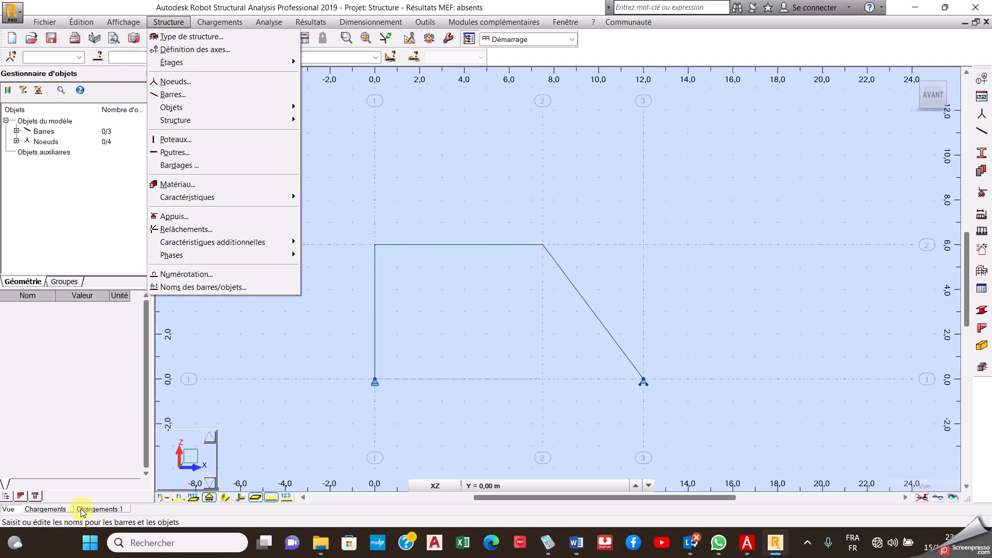
# Step: Review the PERM1 load rows in both open loads tables and close each table to return to the structure view
pyautogui.click(99, 512)
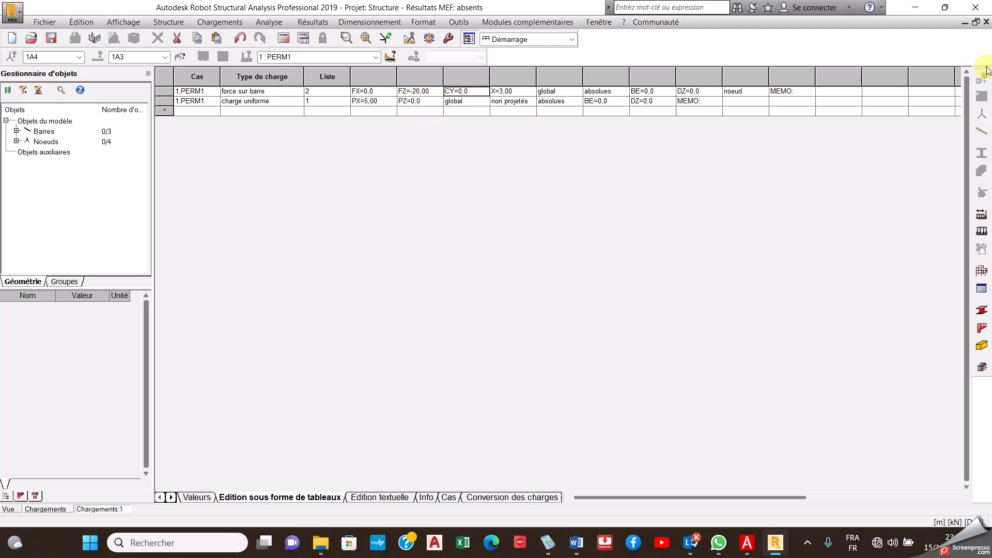
pyautogui.click(987, 22)
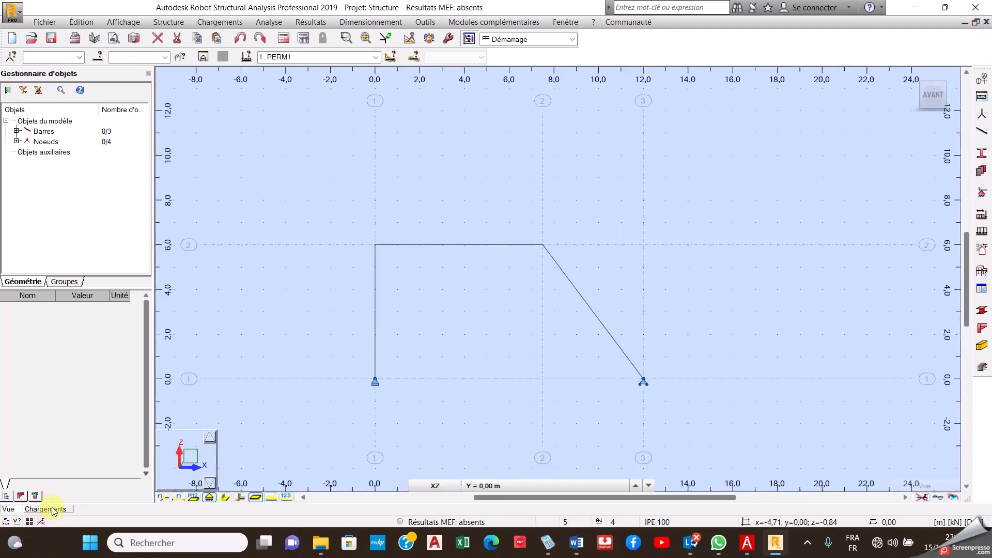
pyautogui.click(59, 507)
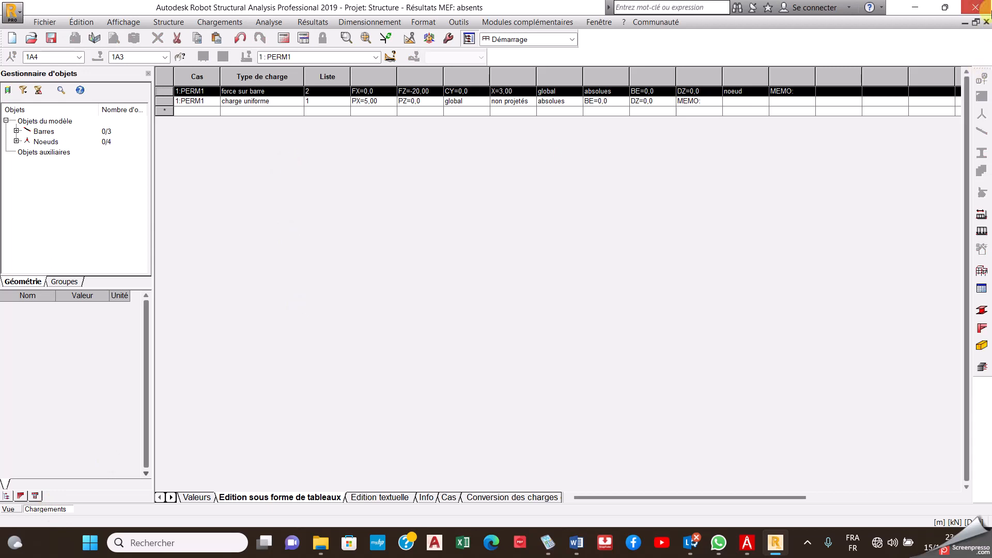
pyautogui.click(987, 22)
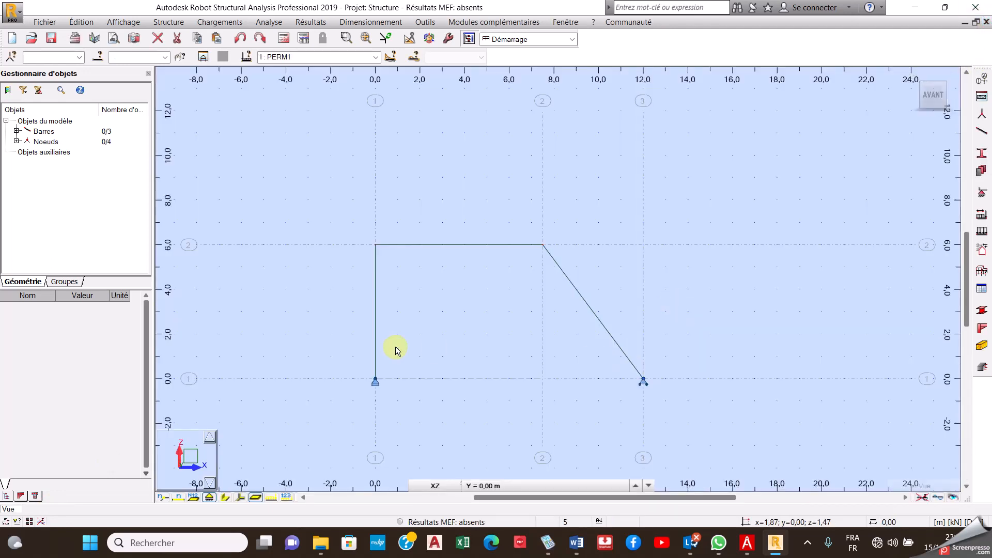
# Step: Run the structural calculation, then check the Exercice II.4 figure in PDF Architect and return to Robot
pyautogui.click(283, 38)
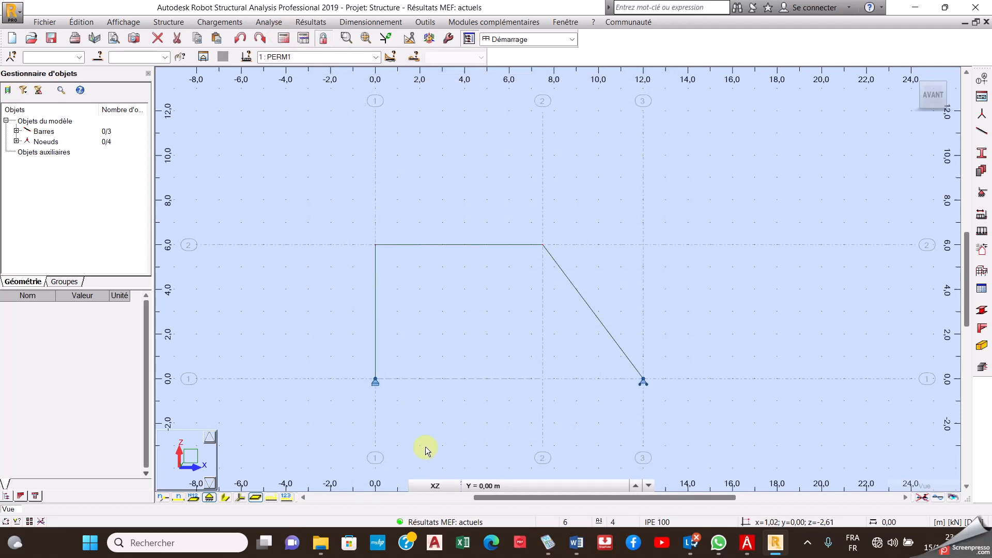
pyautogui.click(749, 551)
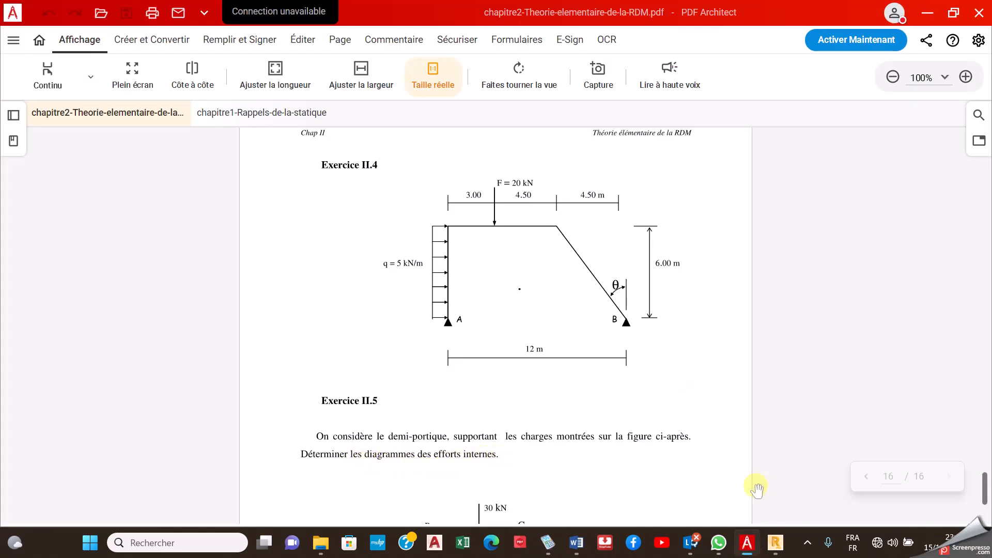
pyautogui.click(777, 549)
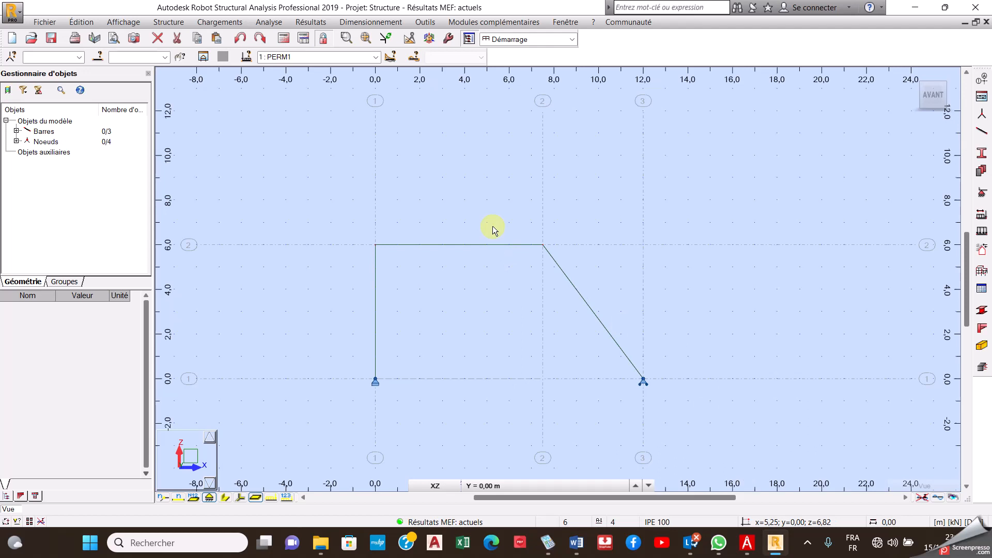
# Step: Open the bar diagrams settings and set descriptions to labelled values (description) with positive and negative values differentiated (Différenciées)
pyautogui.click(311, 24)
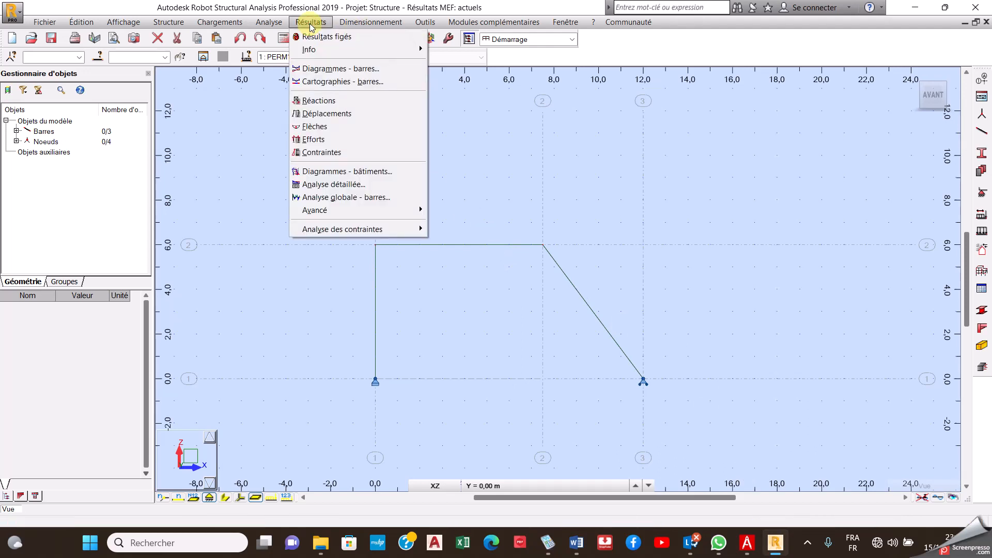
pyautogui.click(341, 68)
pyautogui.click(775, 162)
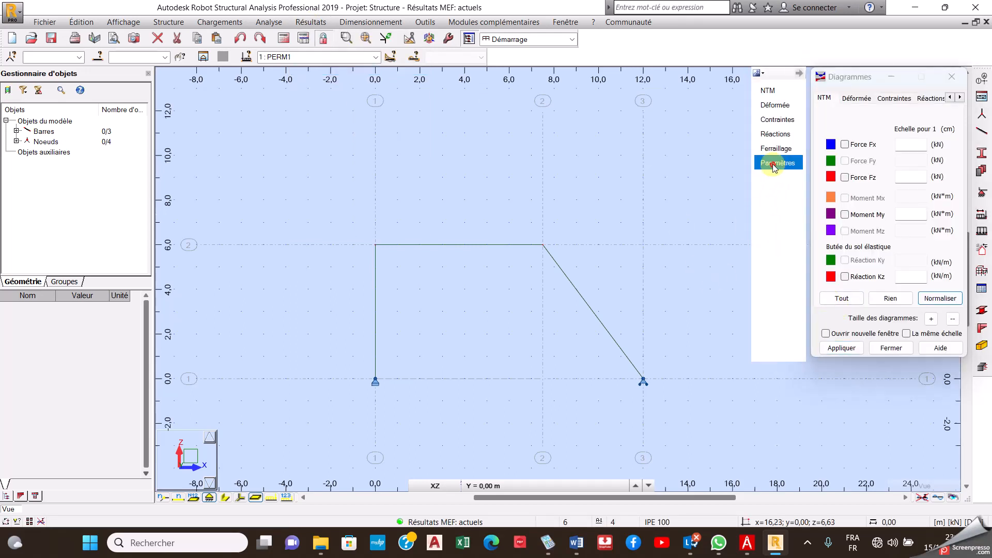
pyautogui.click(868, 156)
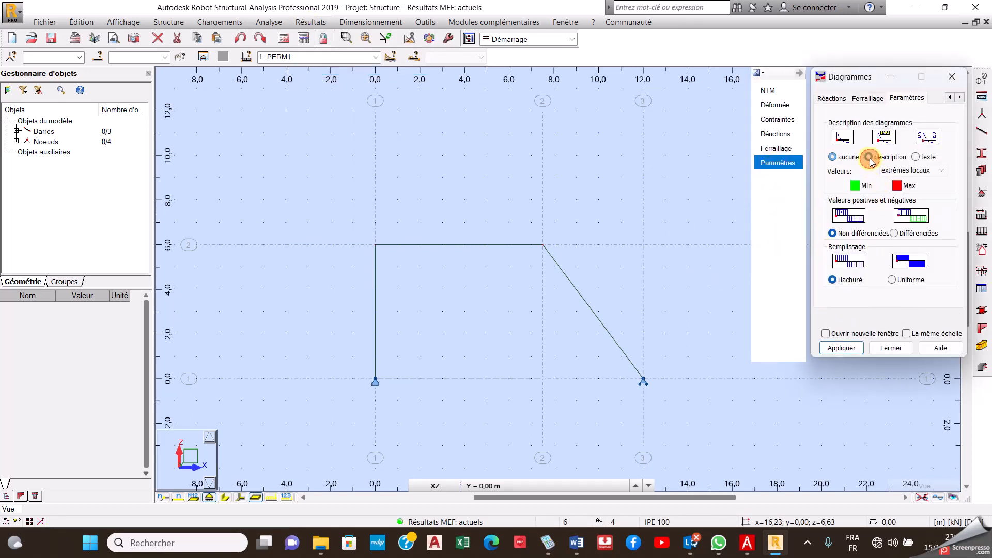
pyautogui.click(894, 234)
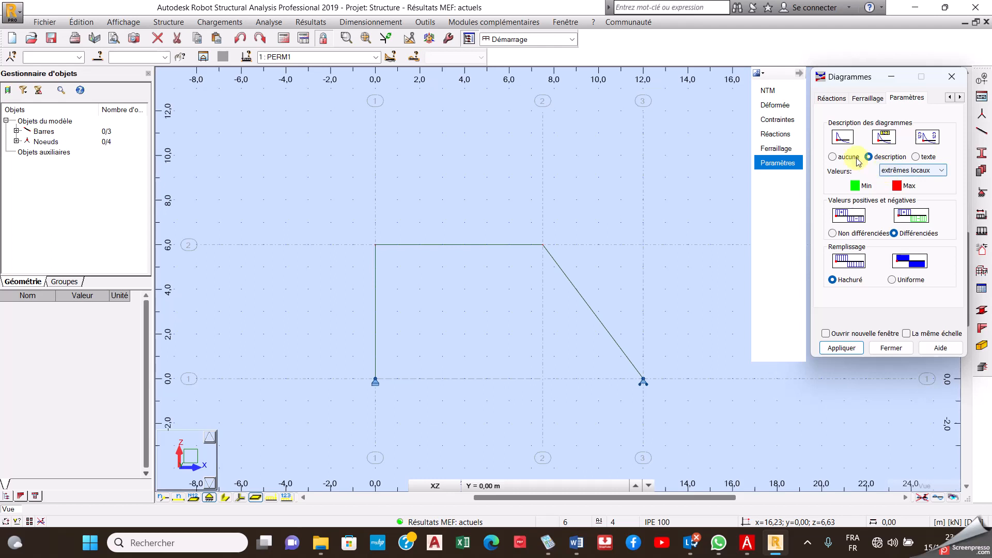
# Step: Display the bending moment My diagram on the frame
pyautogui.click(782, 96)
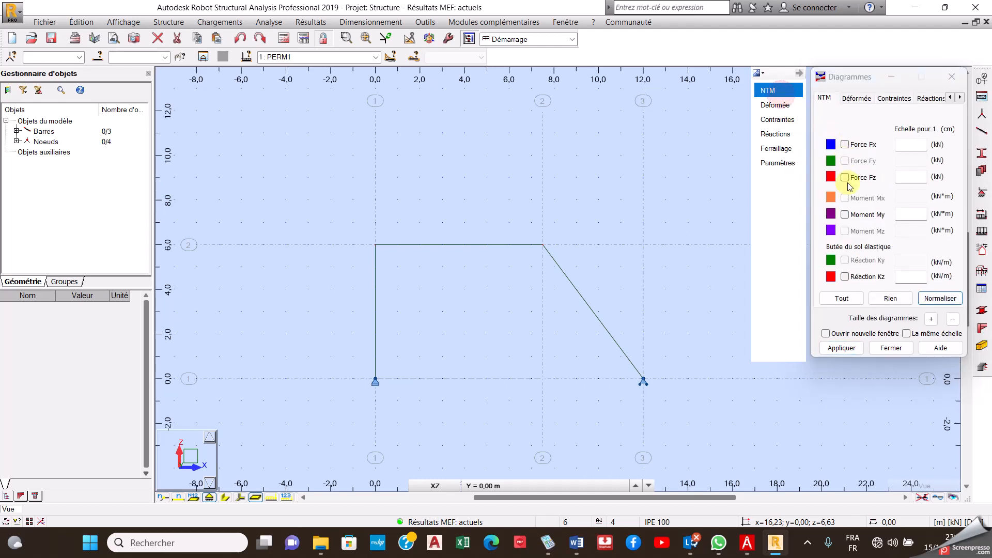
pyautogui.click(845, 215)
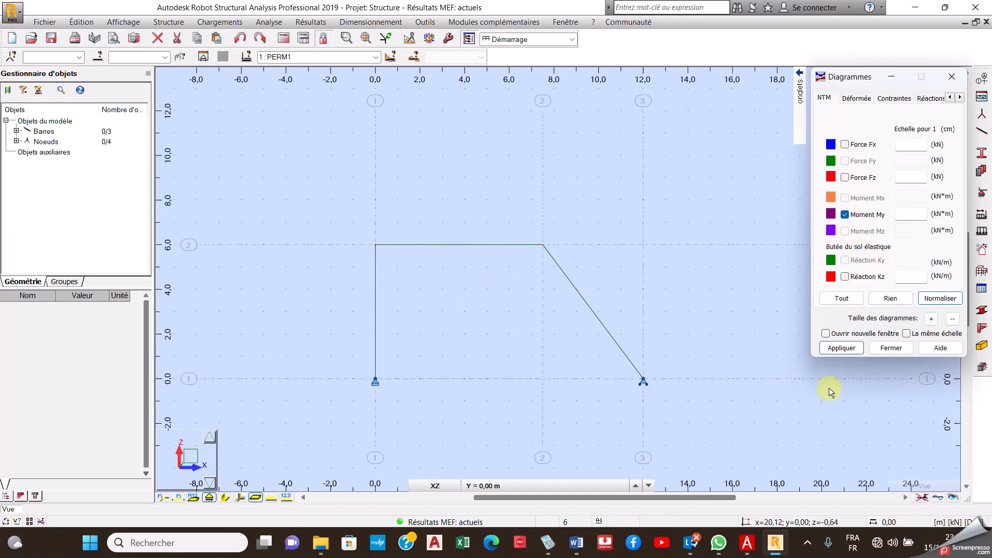
pyautogui.click(842, 348)
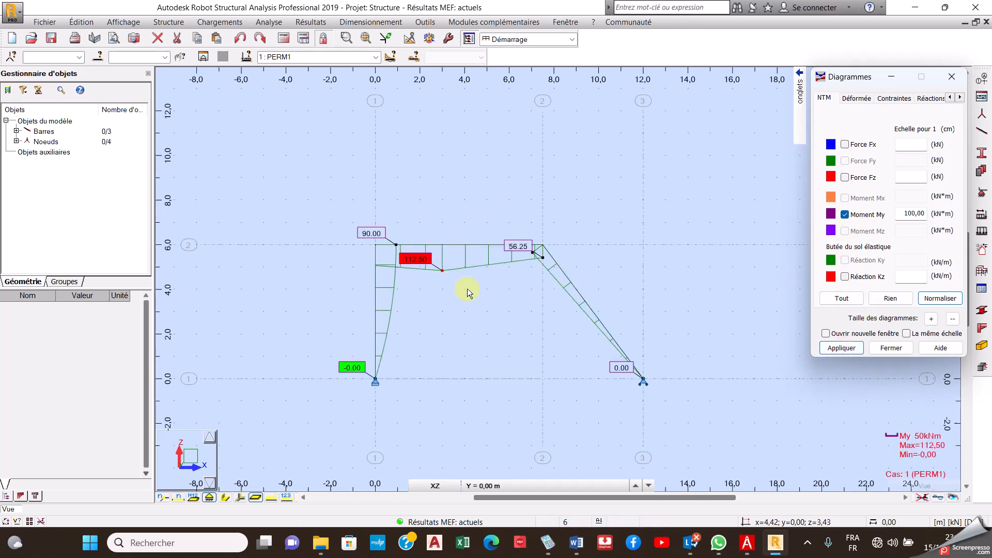
pyautogui.scroll(1, 404, 369)
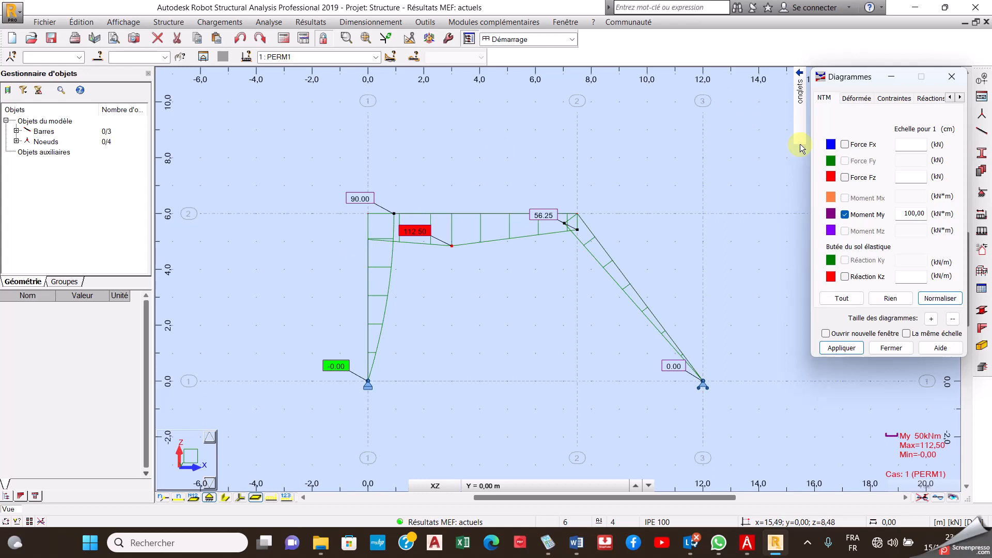
# Step: Set the diagram value labels to global extremes (extrêmes globaux) and apply them to the My diagram
pyautogui.moveTo(801, 147)
pyautogui.click(778, 162)
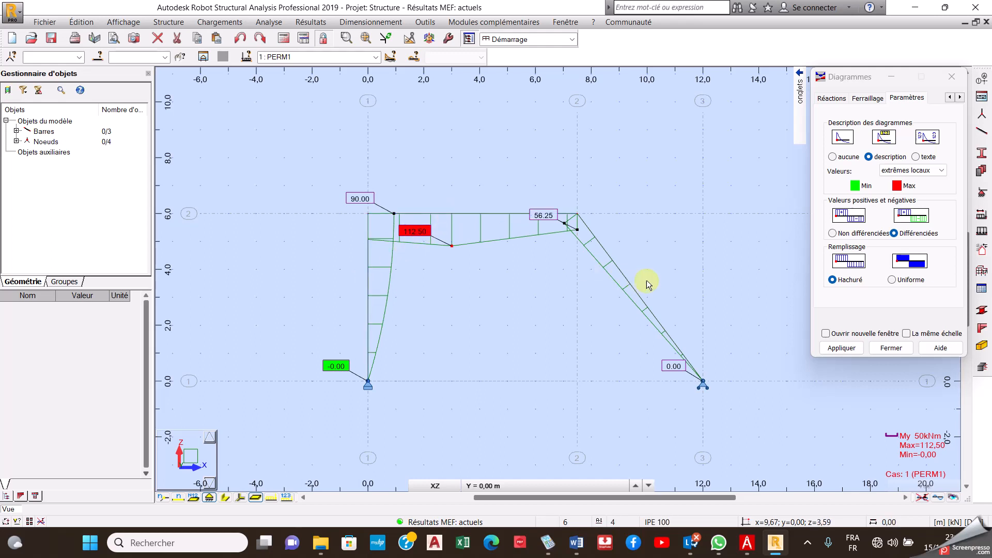
pyautogui.click(915, 174)
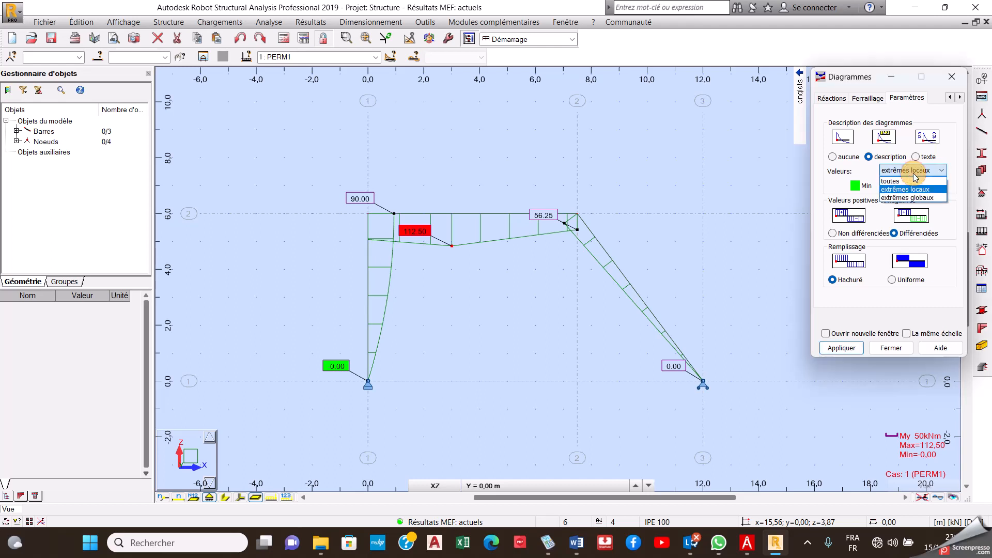
pyautogui.click(933, 198)
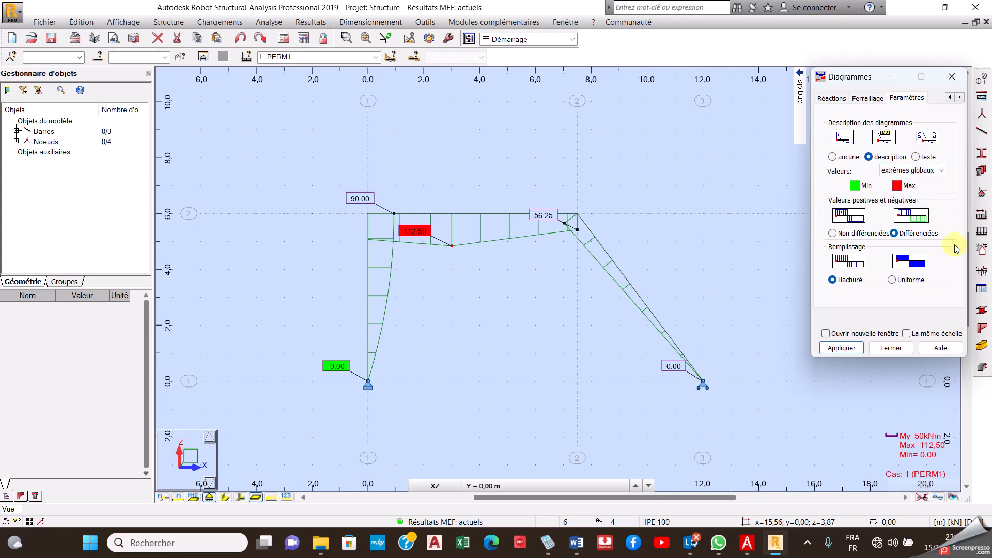
pyautogui.click(840, 349)
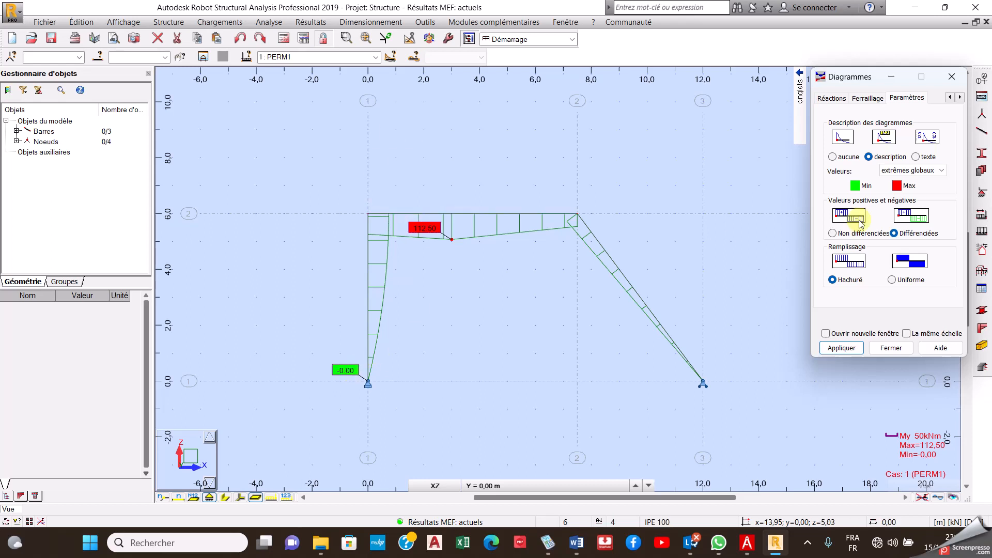
# Step: Set the diagram value labels to all values (toutes) and apply them to the My diagram
pyautogui.click(902, 171)
pyautogui.click(890, 181)
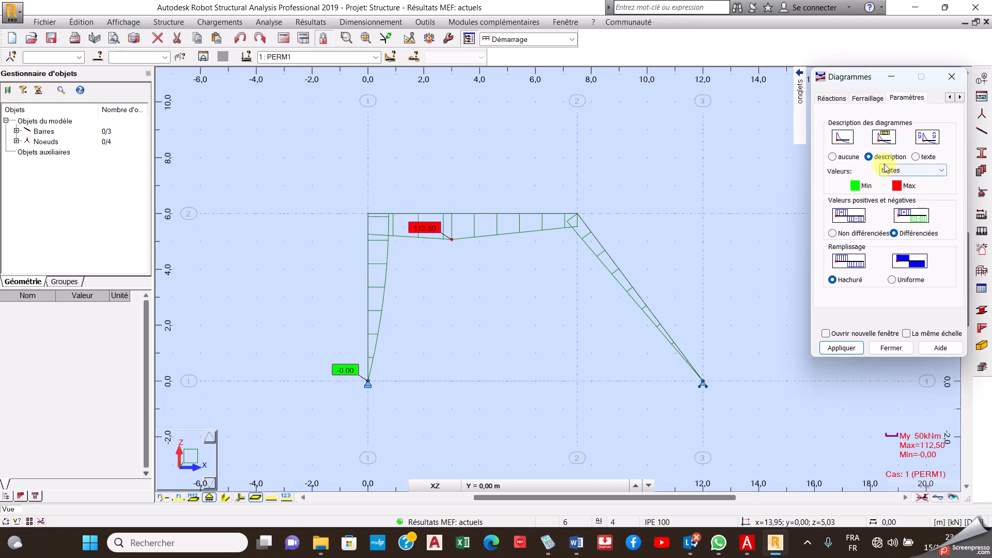
pyautogui.click(858, 348)
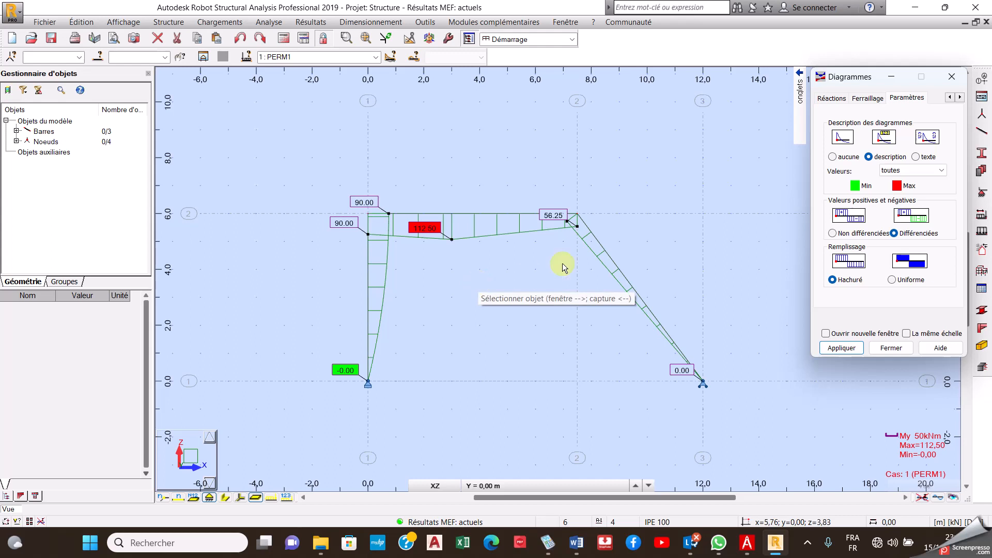
# Step: Replace the My diagram with the axial force Fx diagram on the frame
pyautogui.moveTo(800, 103)
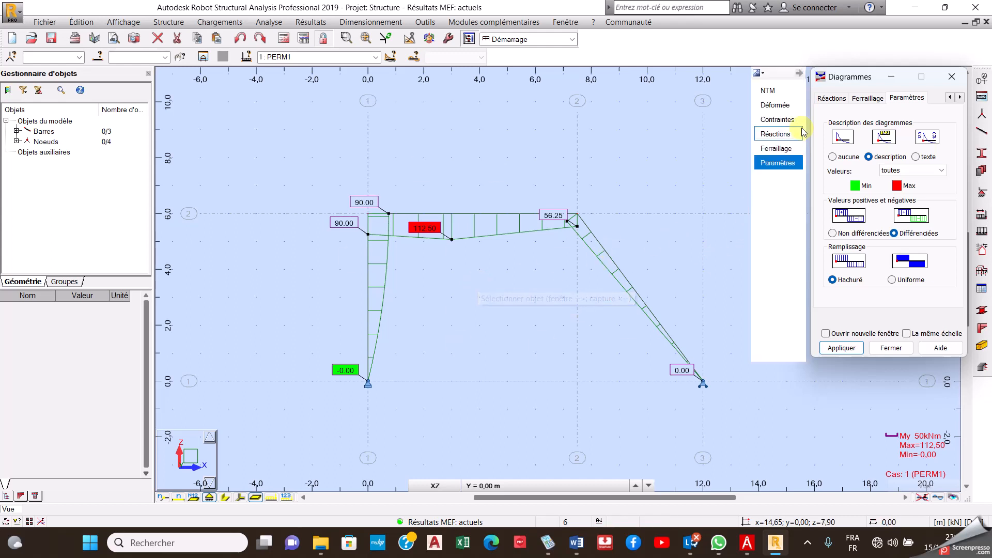
pyautogui.click(778, 91)
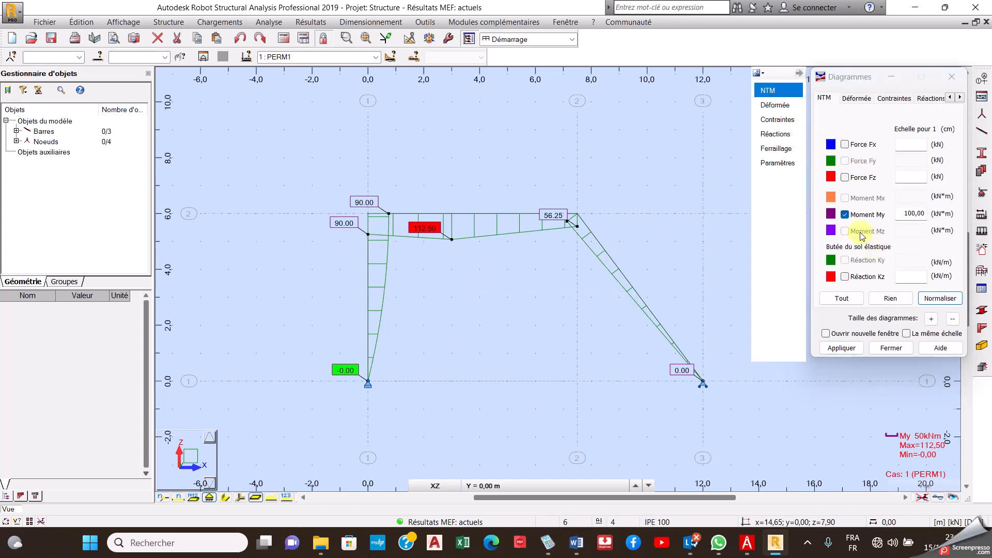
pyautogui.click(845, 215)
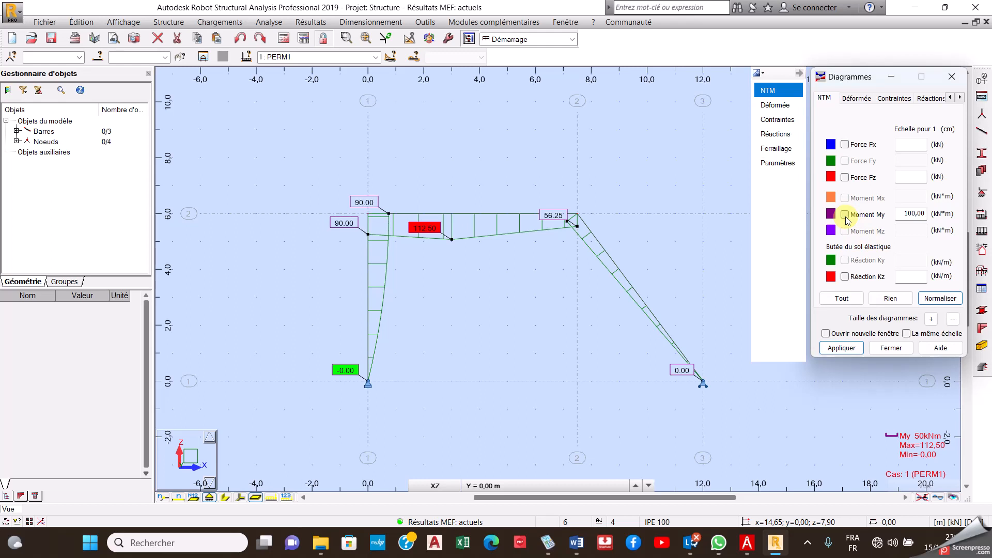
pyautogui.click(845, 145)
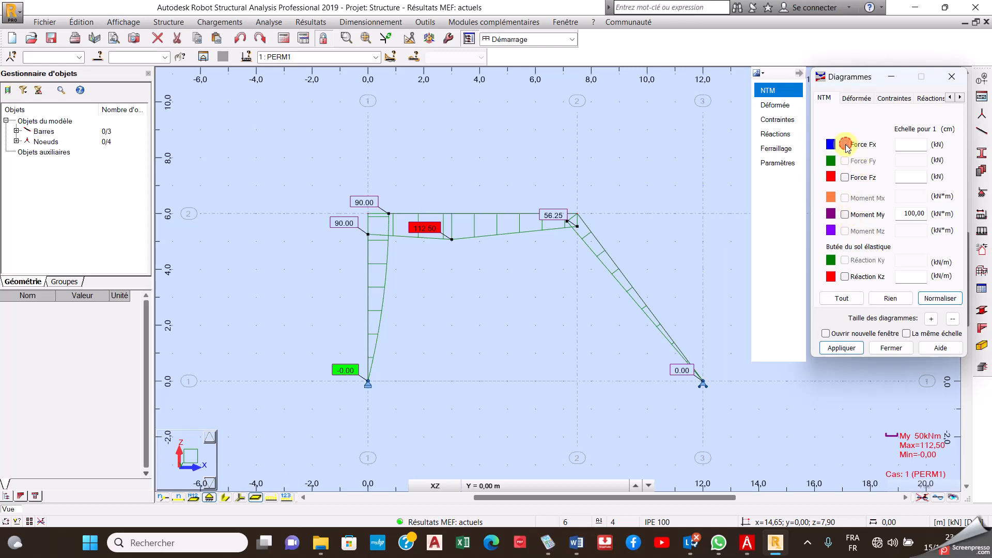
pyautogui.click(841, 348)
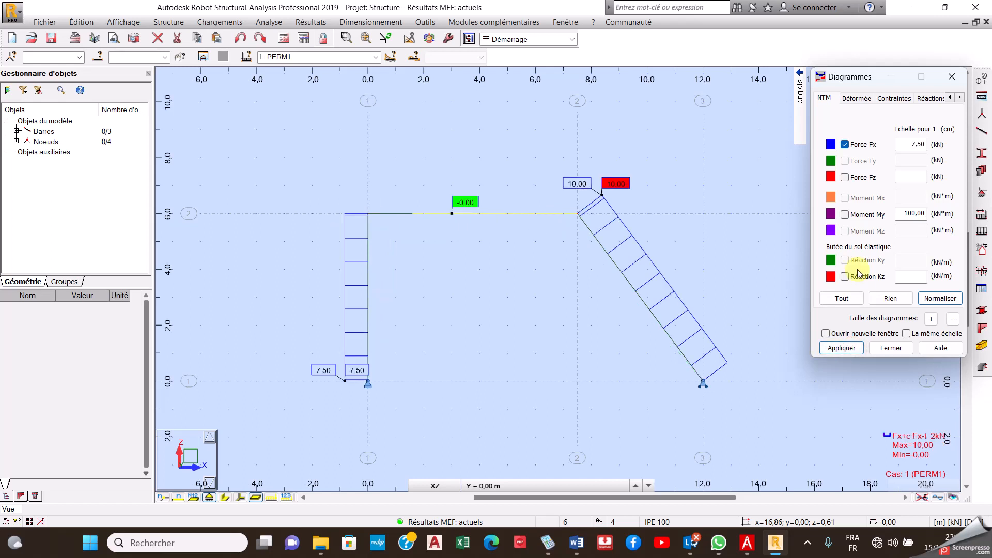
# Step: Show the bars' local axes on the frame alongside the Fx diagram, toggling them off and on for comparison
pyautogui.click(241, 497)
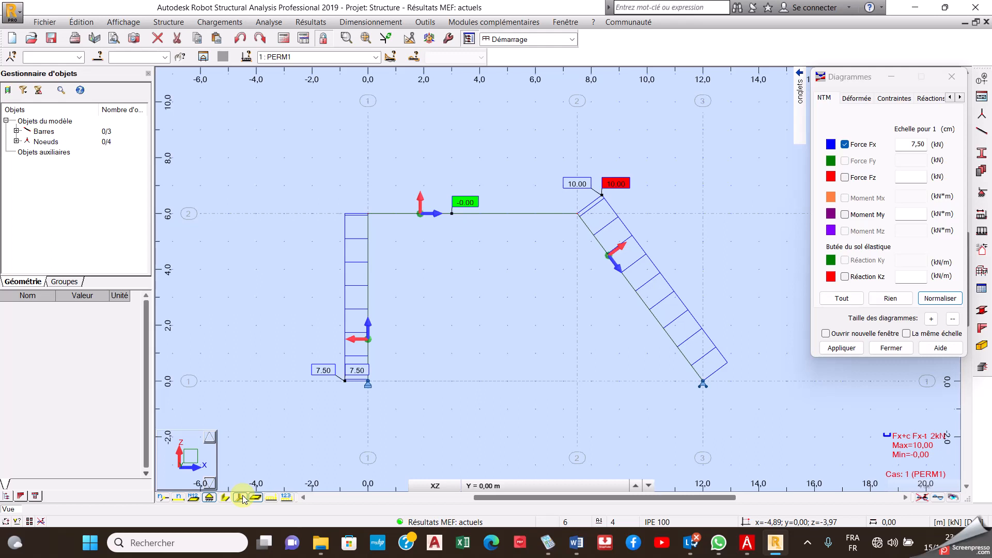
pyautogui.click(846, 145)
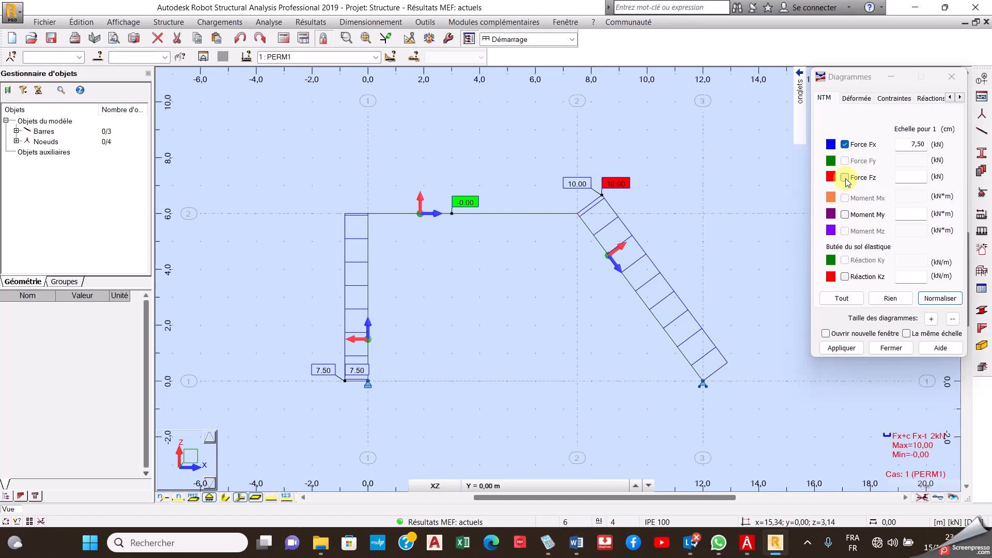
pyautogui.click(240, 499)
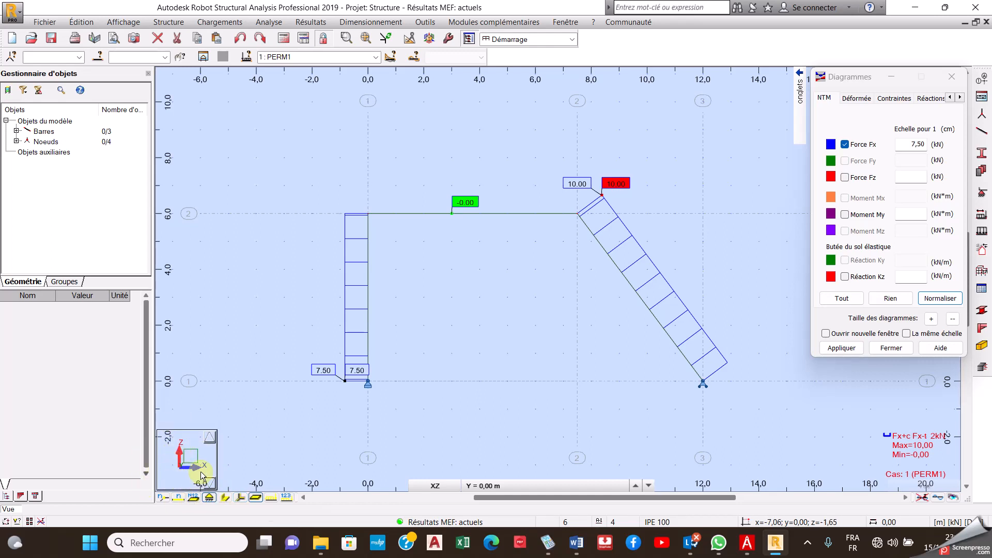
pyautogui.click(240, 497)
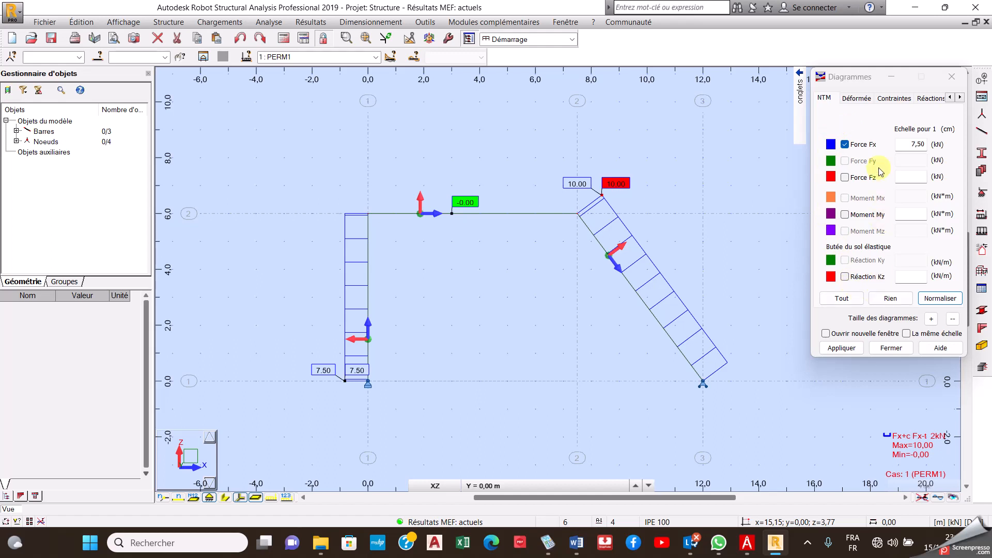
pyautogui.click(845, 145)
pyautogui.click(845, 145)
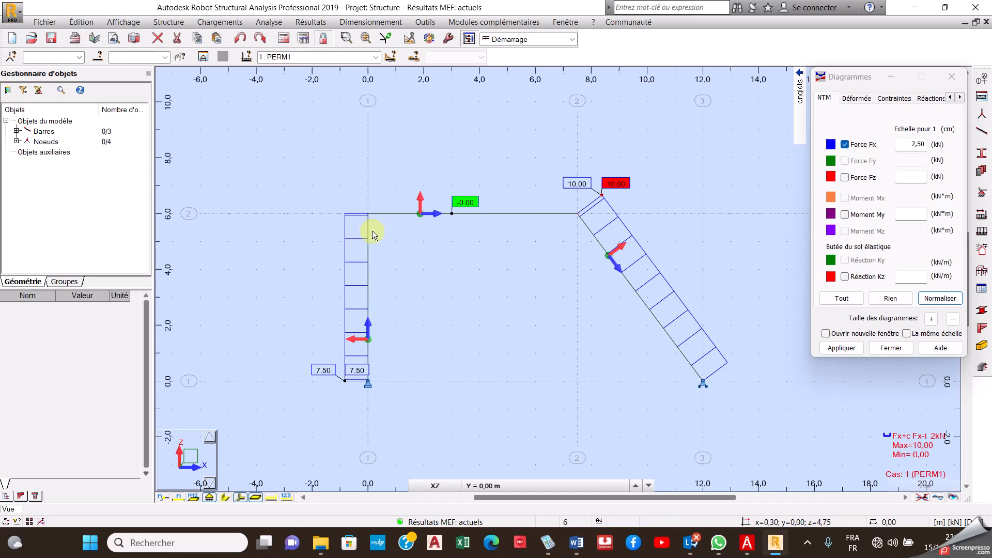
# Step: Replace the Fx diagram with the shear force Fz diagram on the frame and close the diagrams settings
pyautogui.click(846, 144)
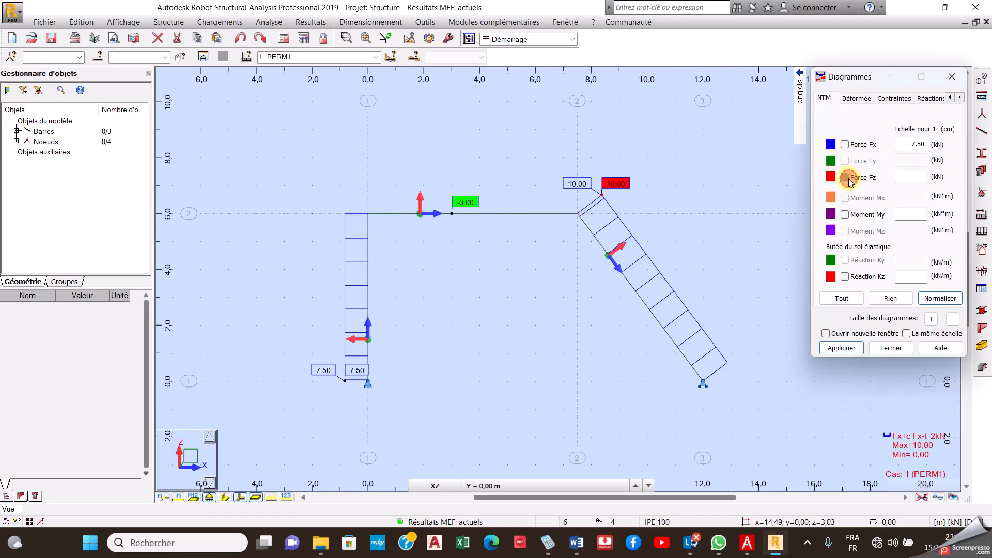
pyautogui.click(845, 177)
pyautogui.click(841, 349)
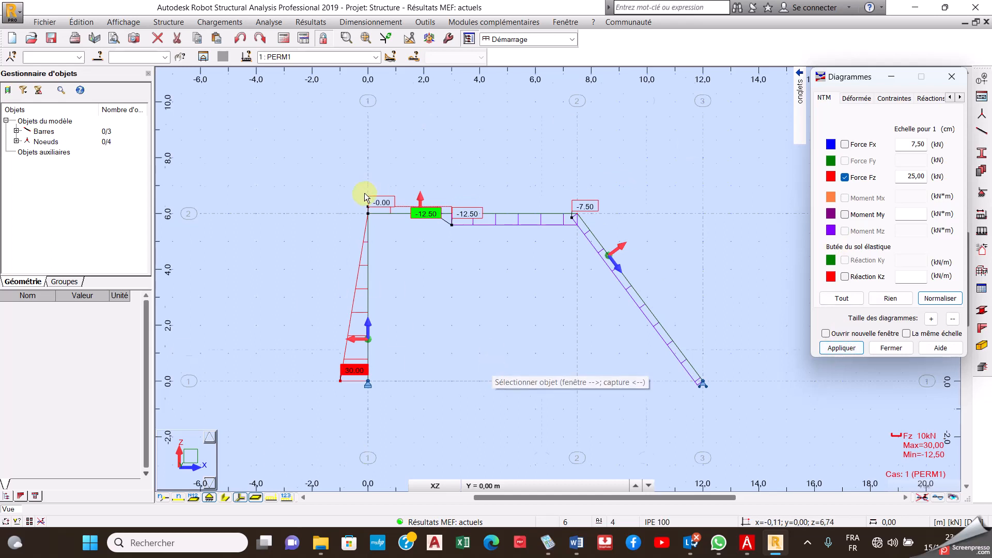
pyautogui.scroll(-2, 365, 195)
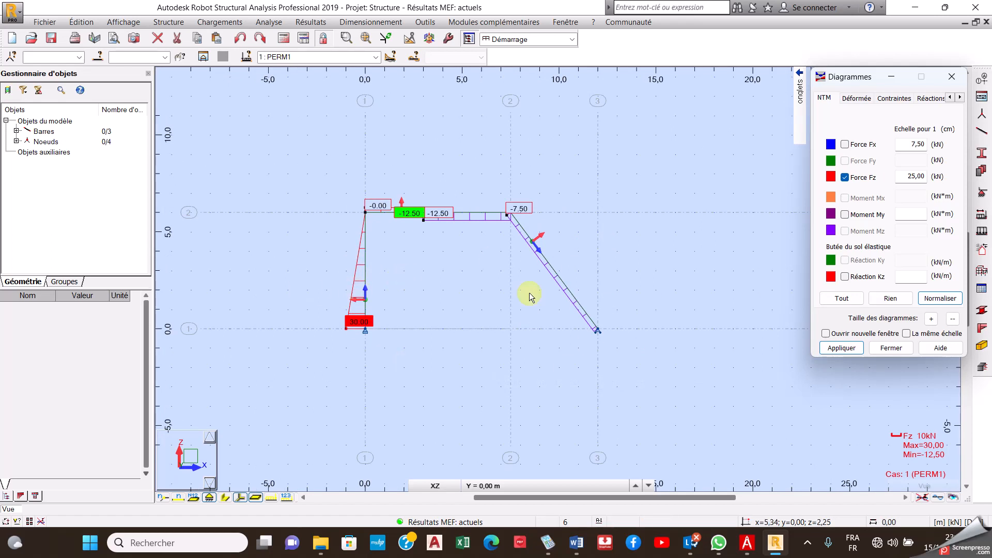
pyautogui.click(898, 351)
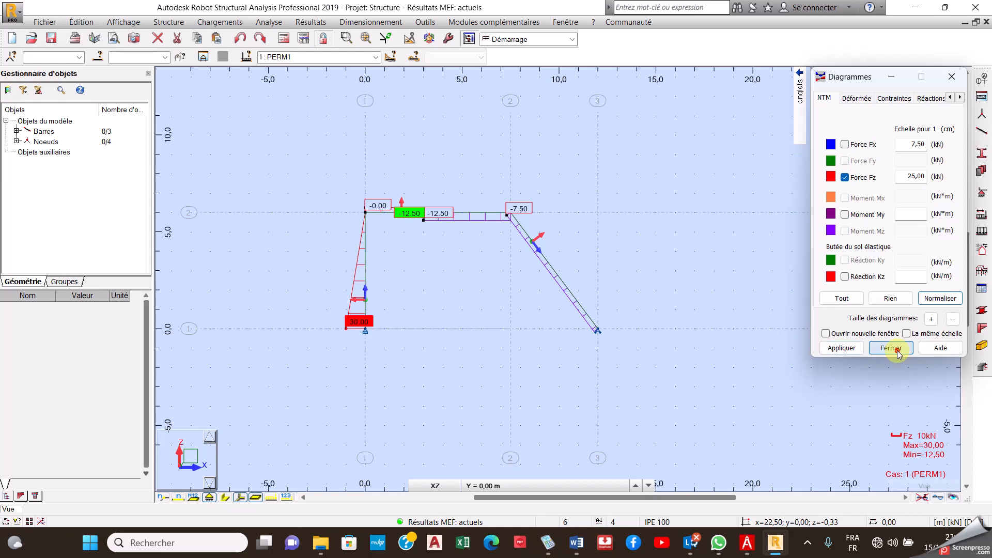
# Step: Start a new plane frame project in place of the current one
pyautogui.click(41, 24)
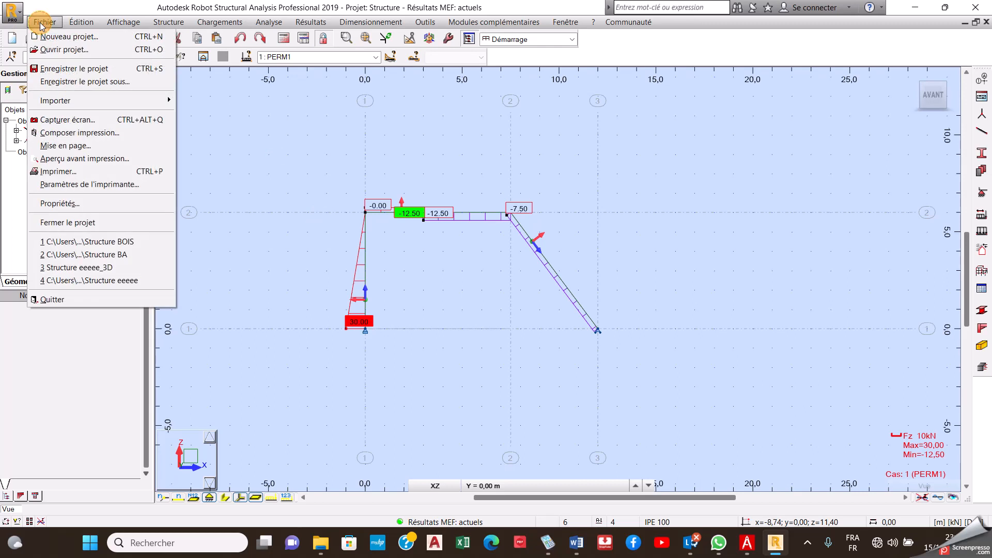
pyautogui.click(77, 36)
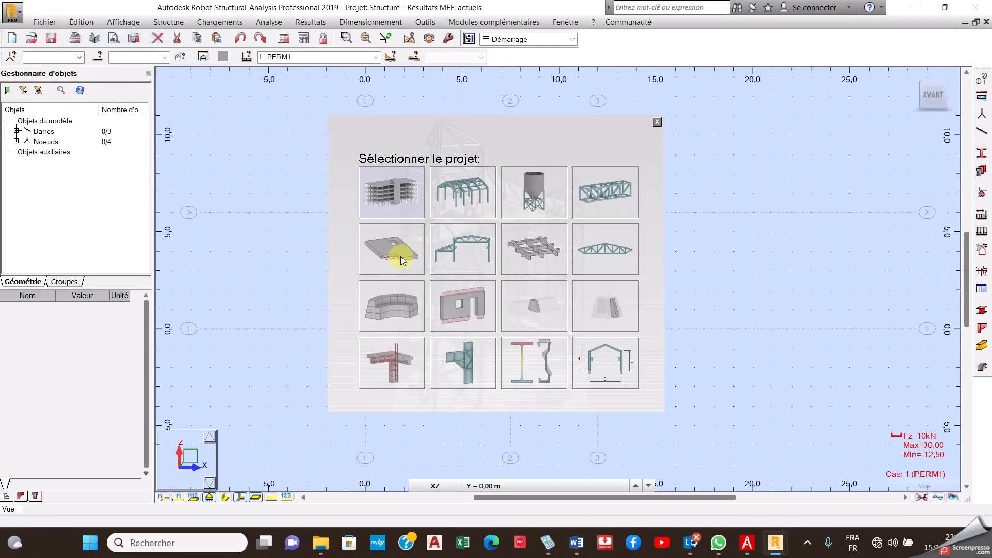
pyautogui.click(479, 232)
pyautogui.click(544, 309)
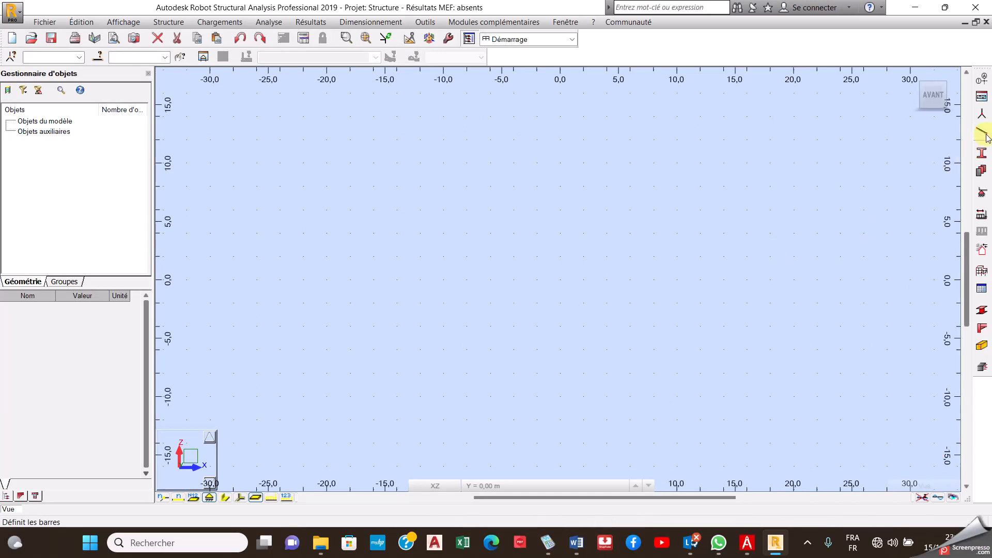
# Step: Draw one horizontal IPE 100 bar from (-14; 4) to (4; 4), 18 m long, and finish bar definition
pyautogui.click(980, 149)
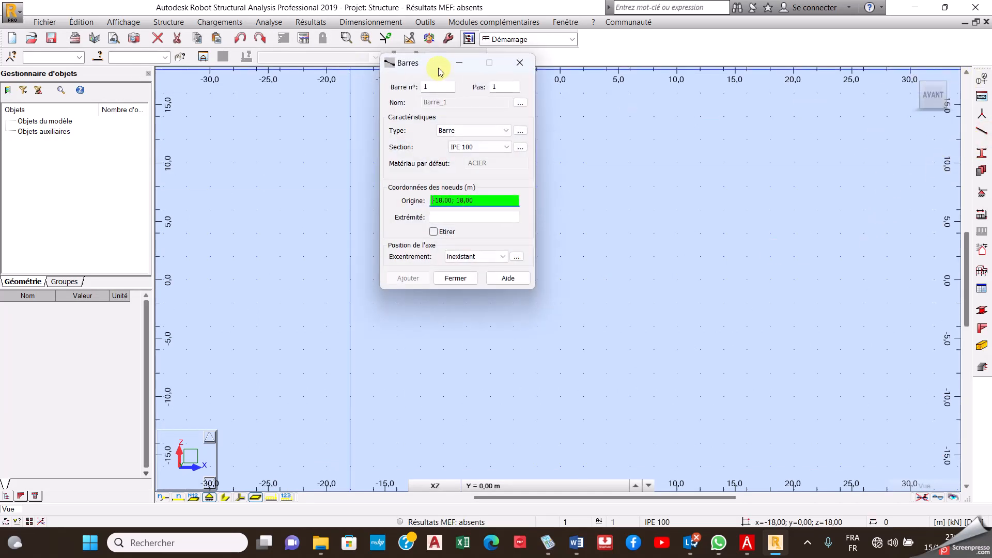
pyautogui.moveTo(429, 65); pyautogui.dragTo(84, 97)
pyautogui.click(397, 233)
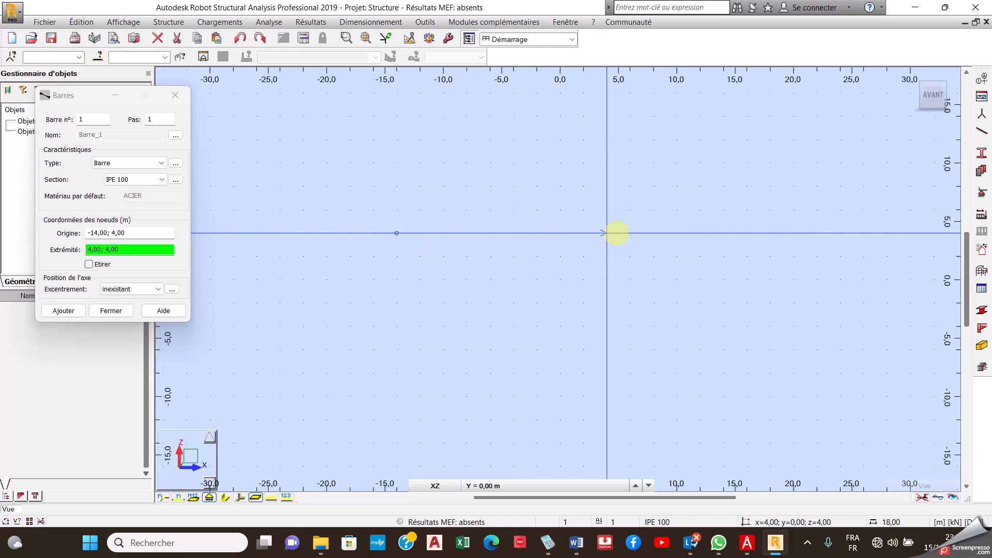
pyautogui.click(617, 233)
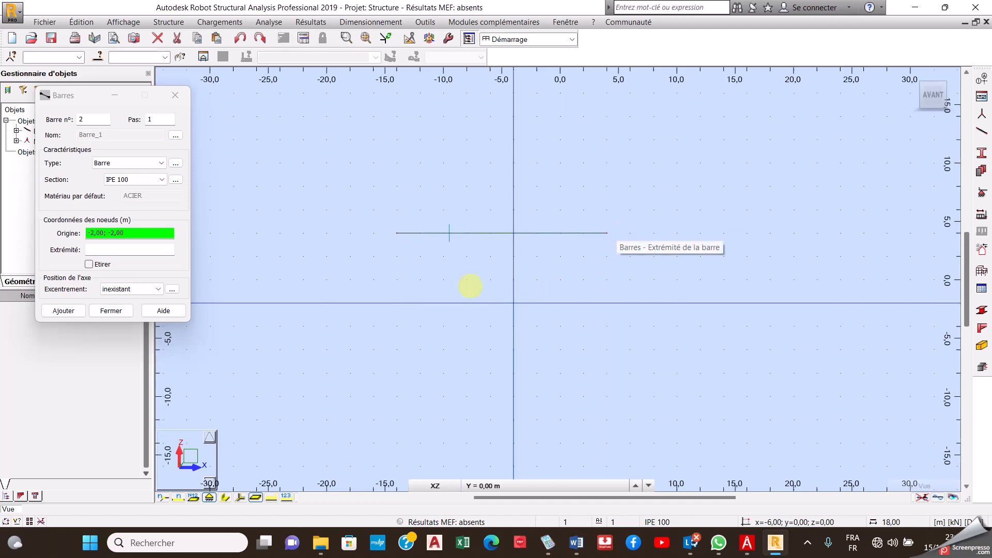
pyautogui.click(107, 310)
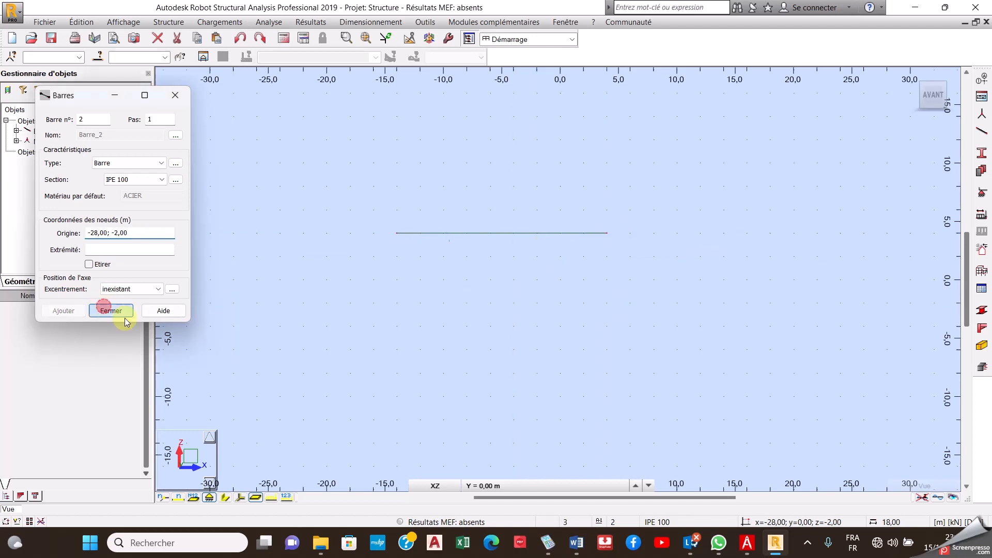
# Step: Assign simple supports (Appui simple) to both end nodes of the horizontal bar and finish support definition
pyautogui.click(980, 198)
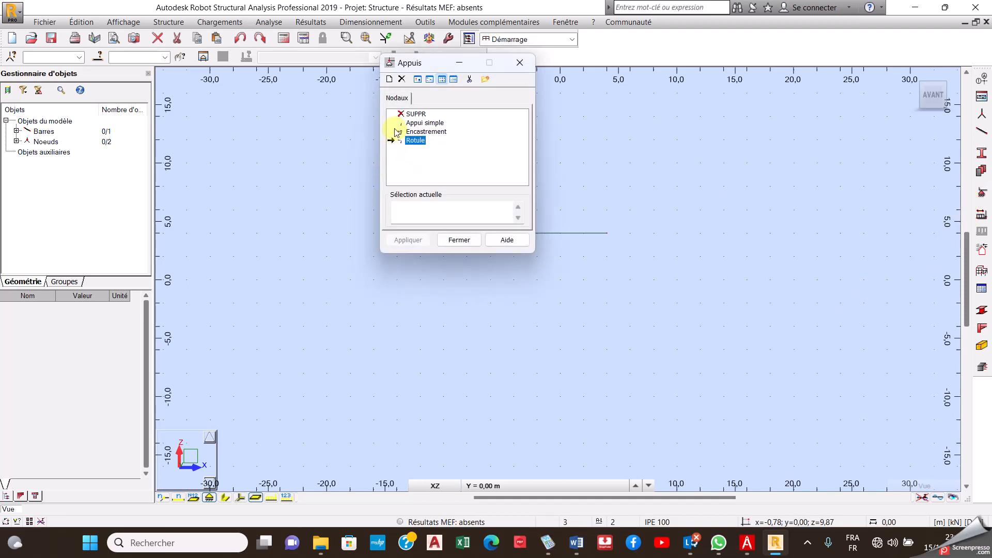
pyautogui.moveTo(421, 62); pyautogui.dragTo(100, 63)
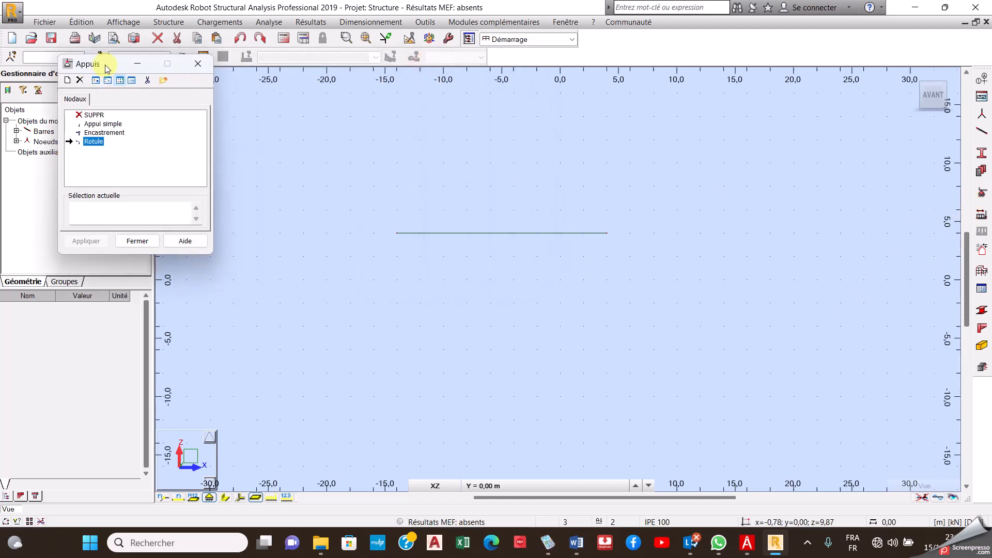
pyautogui.click(99, 124)
pyautogui.click(398, 233)
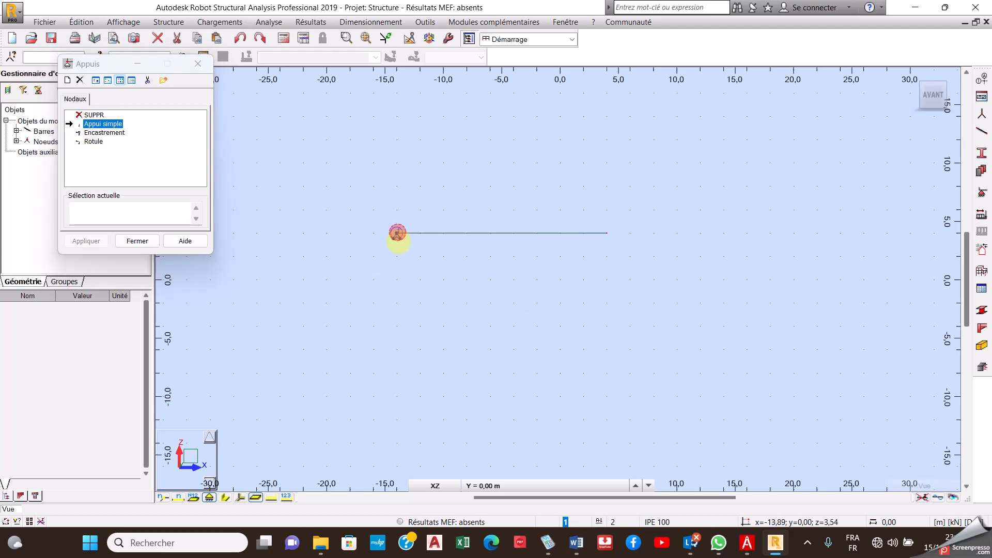
pyautogui.click(397, 233)
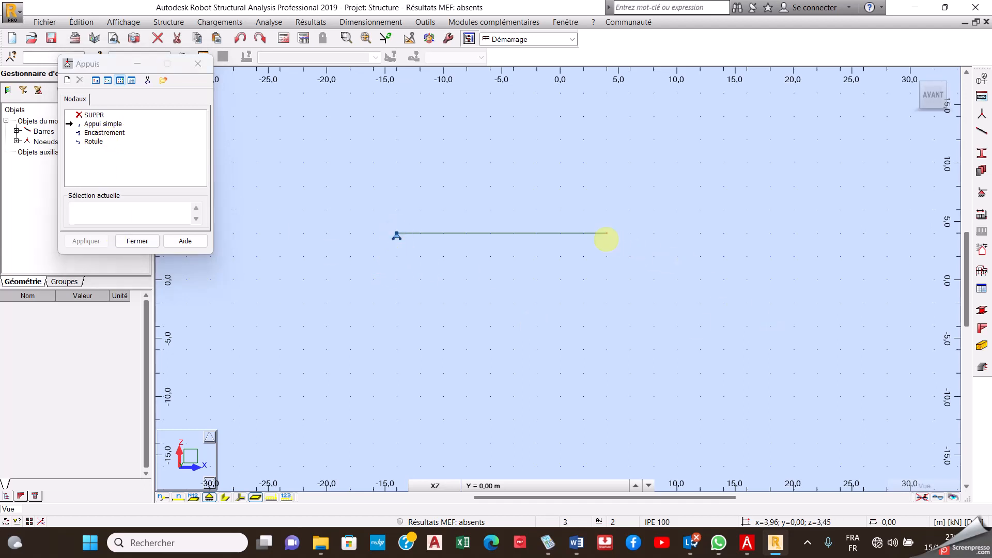
pyautogui.click(607, 236)
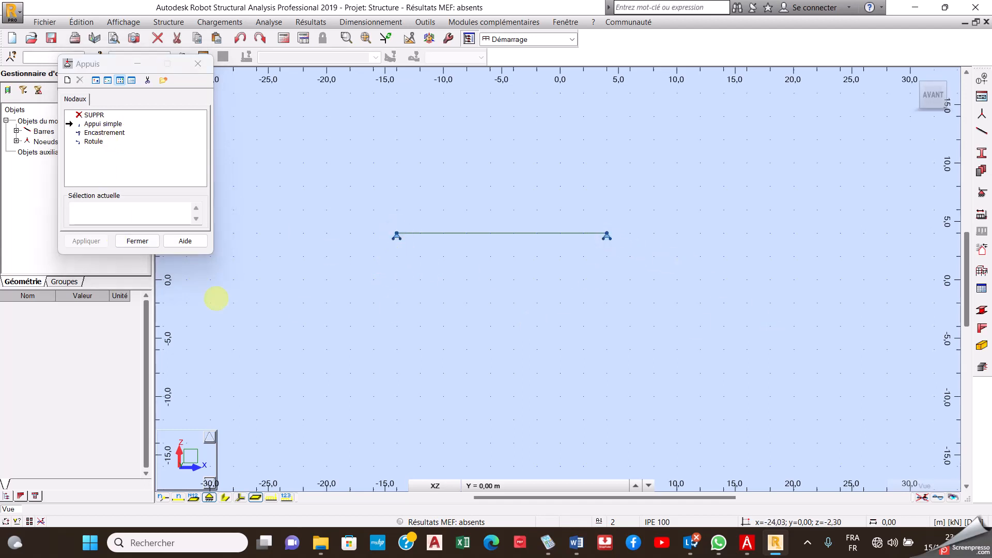
pyautogui.click(136, 242)
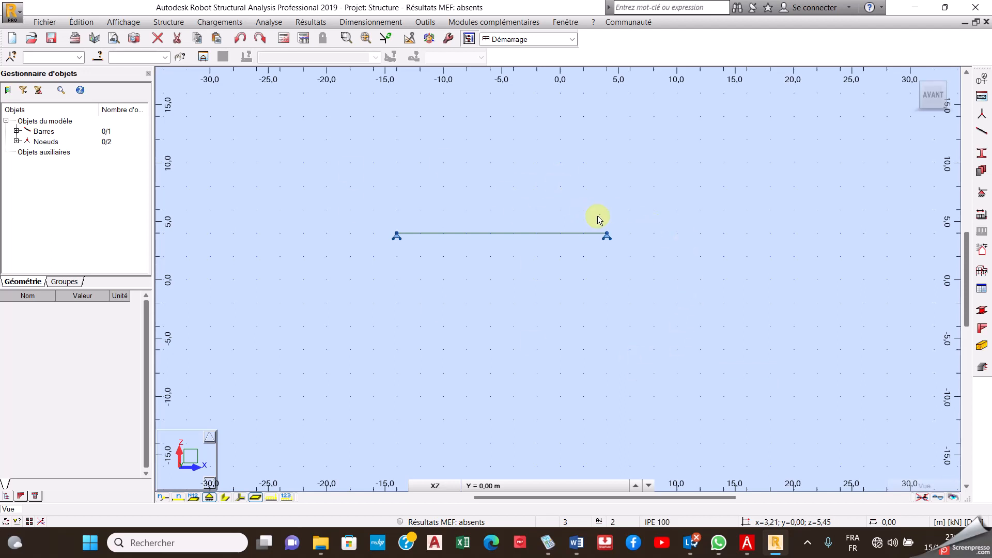
# Step: Add a permanent load case named PERM1 and finish load case definition
pyautogui.click(984, 216)
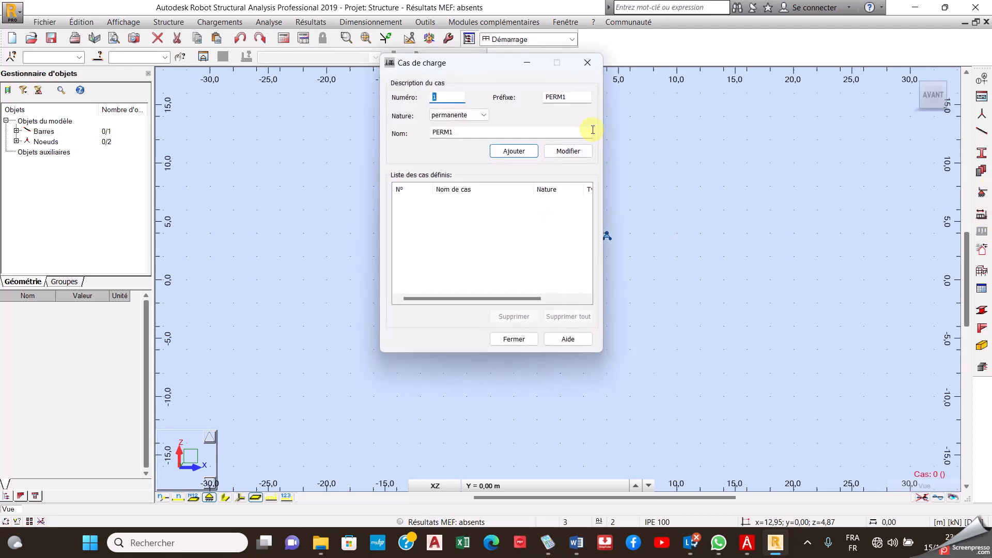
pyautogui.click(507, 151)
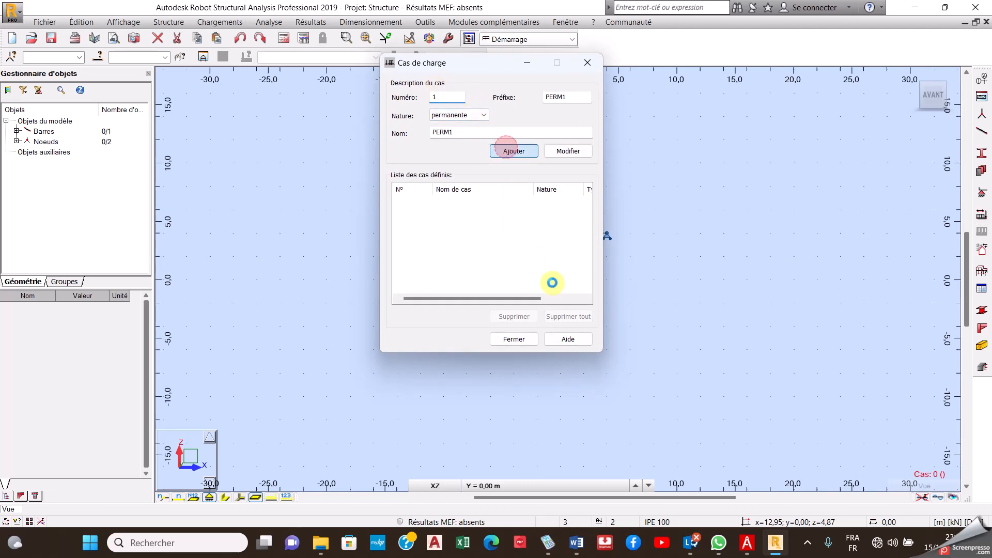
pyautogui.moveTo(488, 66); pyautogui.dragTo(187, 127)
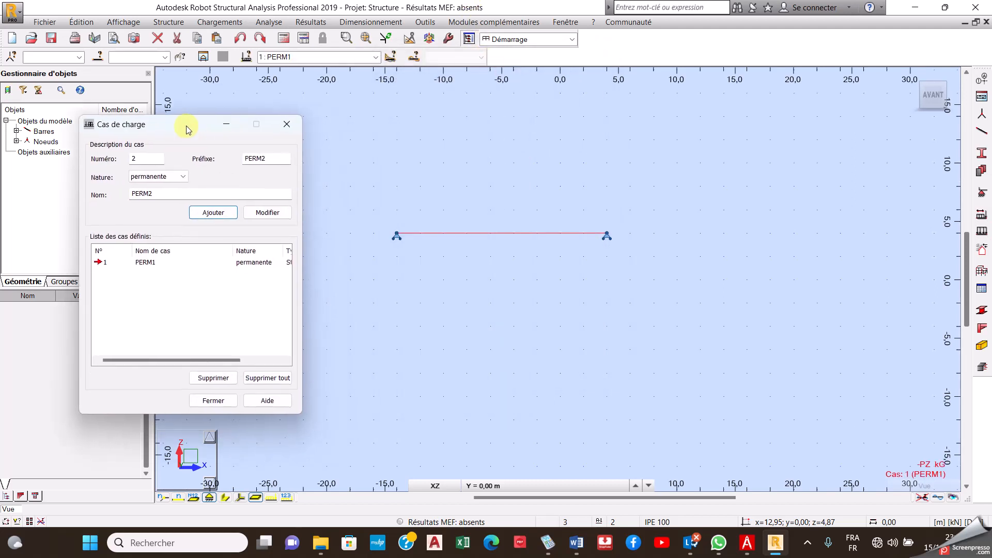
pyautogui.click(213, 401)
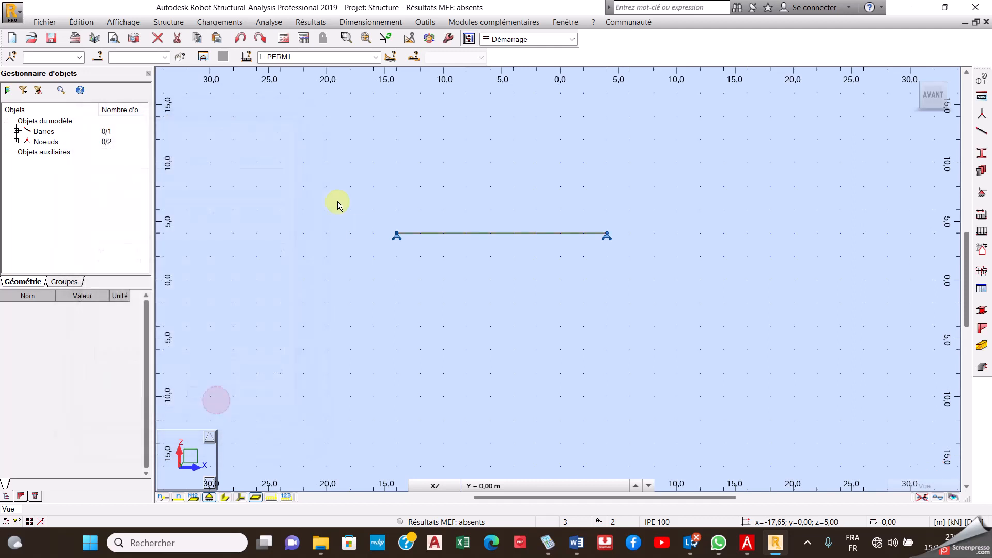
# Step: Try to calculate the beam on its two simple supports, declining to continue and stopping the calculation
pyautogui.click(286, 44)
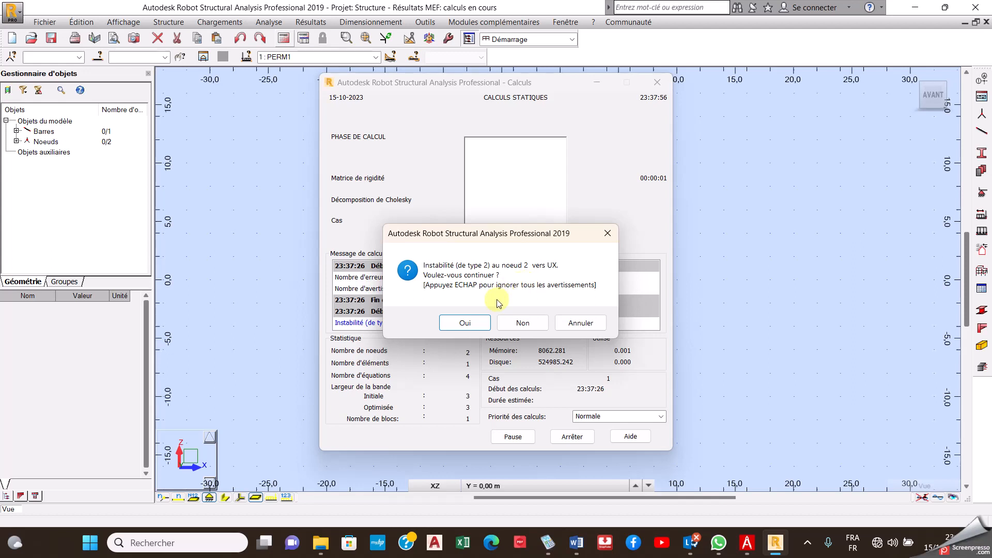
pyautogui.click(523, 324)
pyautogui.click(569, 437)
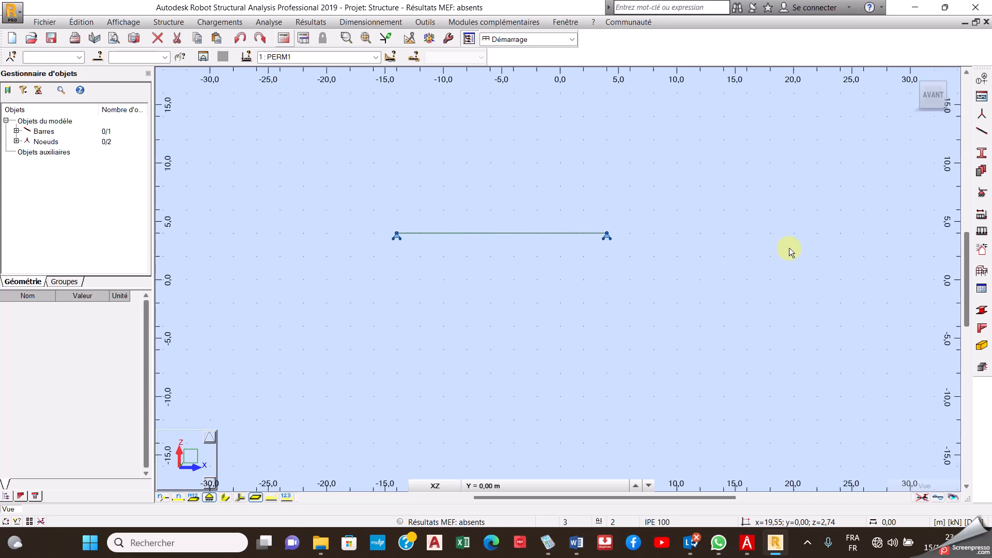
# Step: Replace the simple support at the beam's left end with a pinned support (Rotule) and recalculate the structure
pyautogui.click(984, 195)
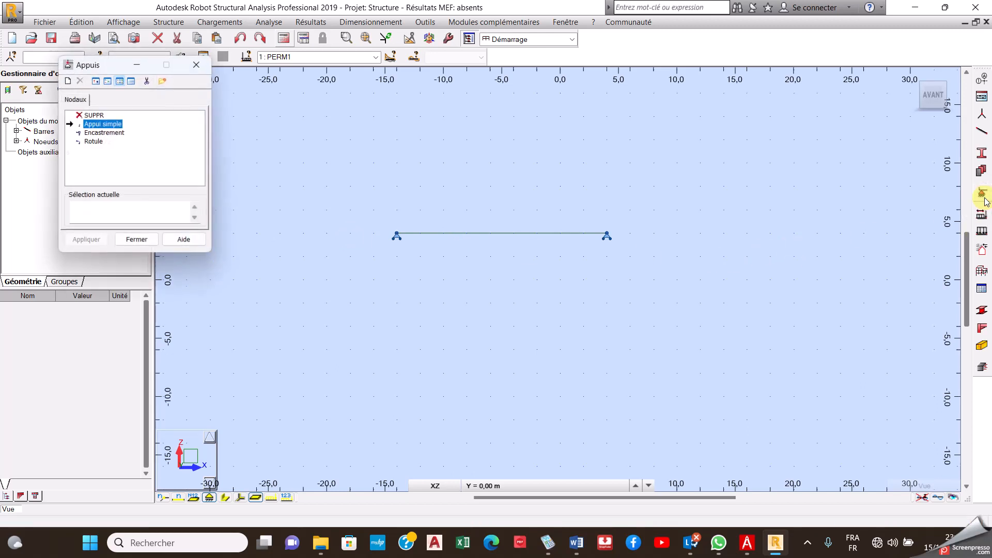
pyautogui.click(94, 115)
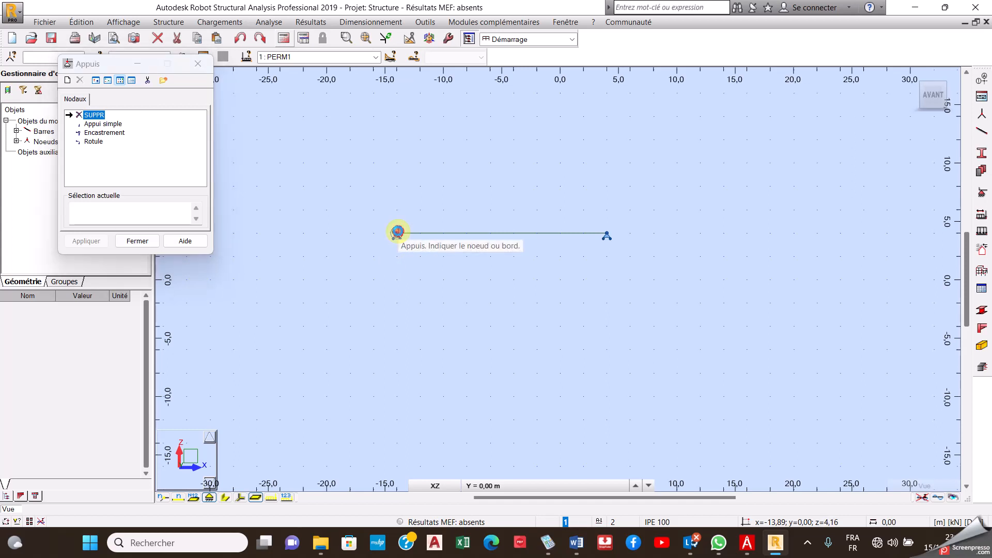
pyautogui.click(397, 234)
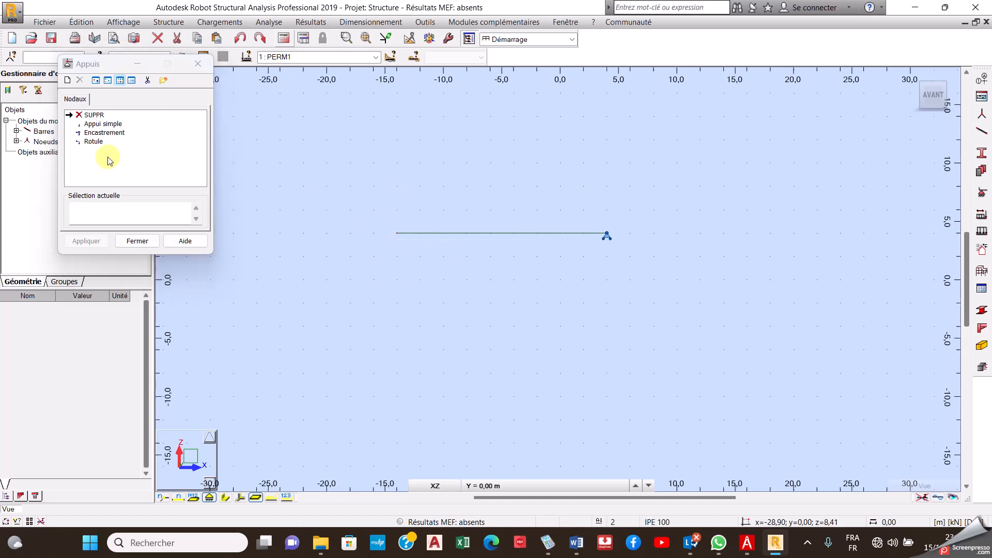
pyautogui.click(87, 142)
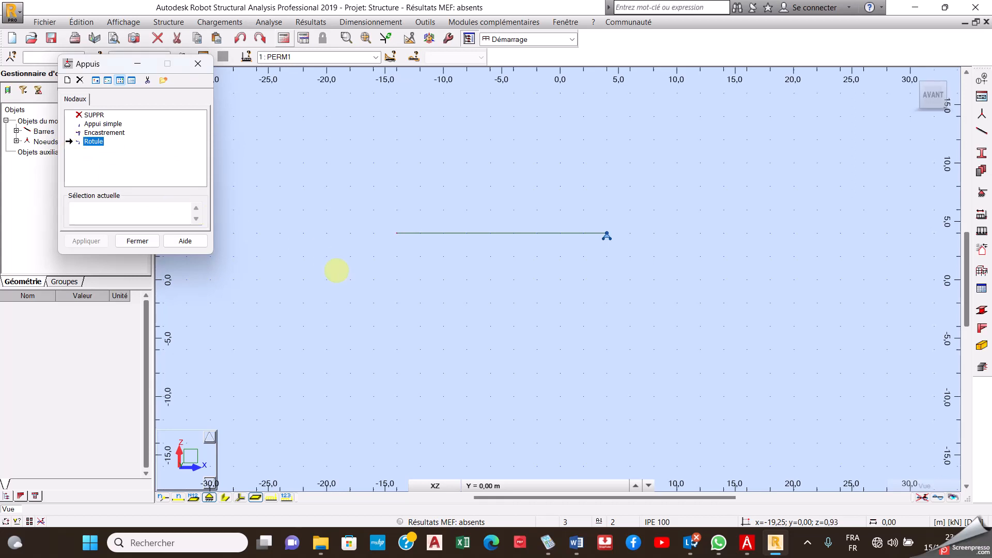
pyautogui.click(397, 233)
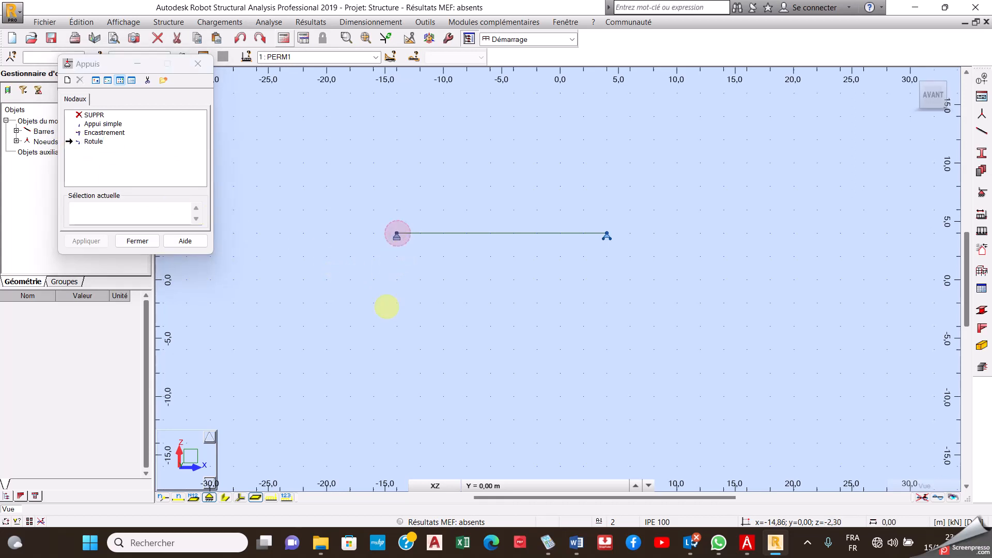
pyautogui.click(134, 242)
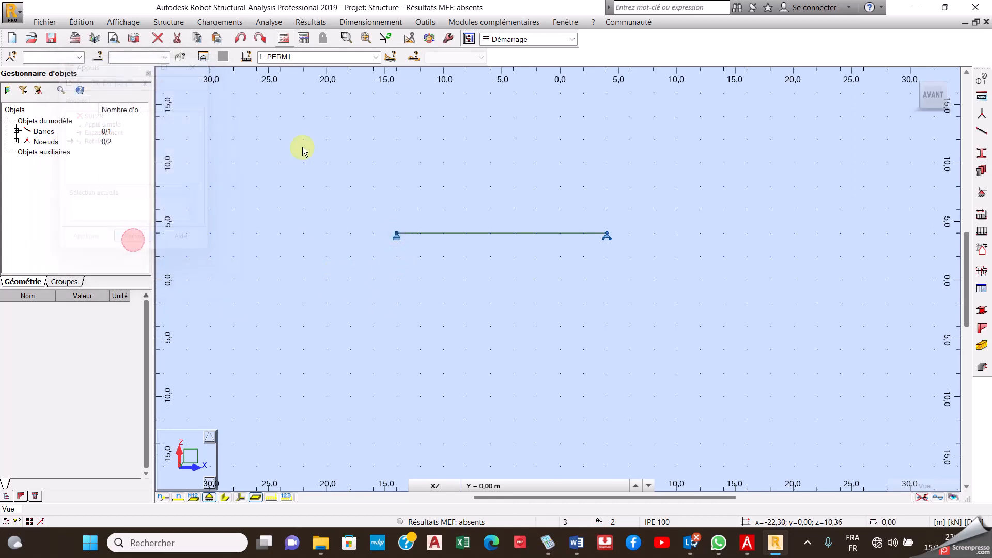
pyautogui.click(284, 38)
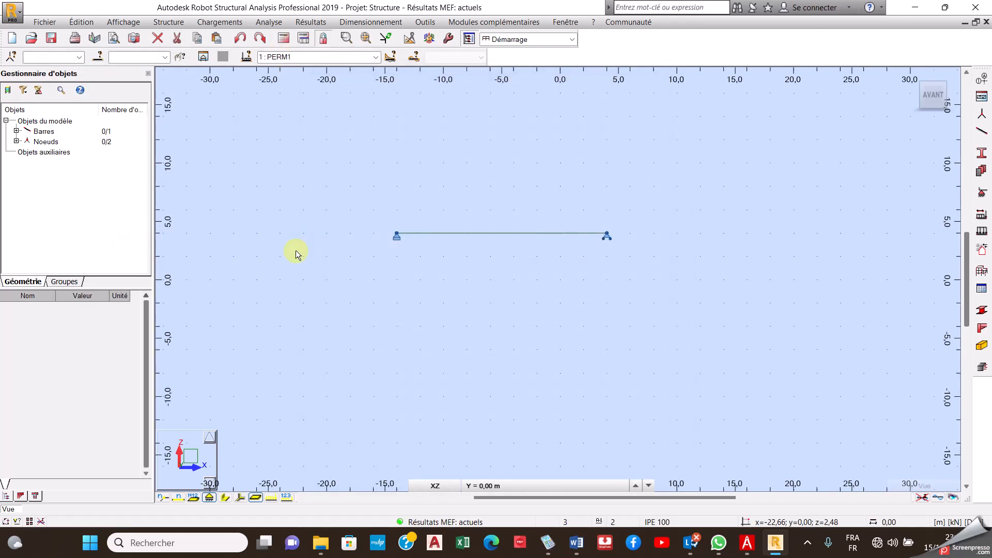